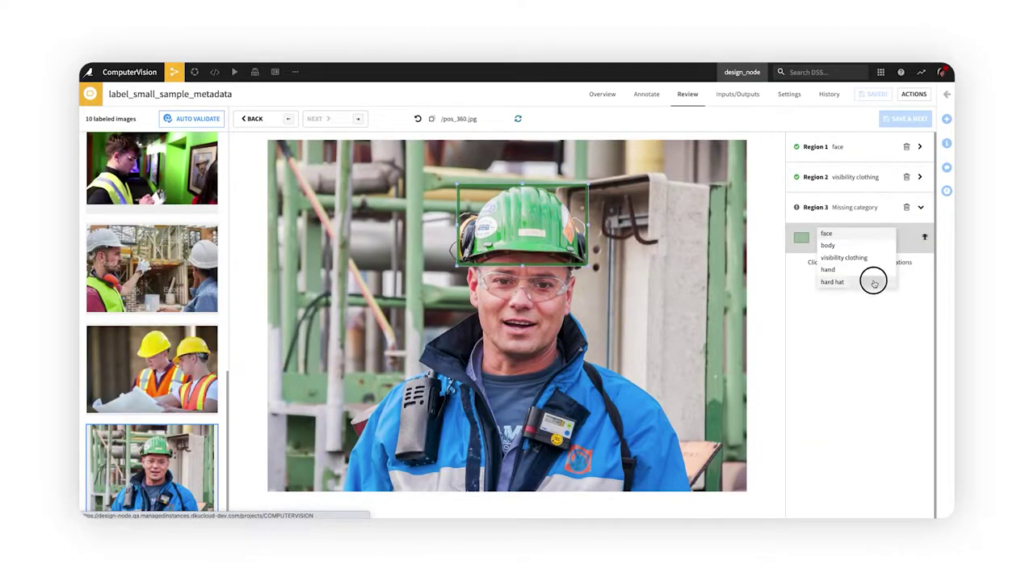
Step: Label Region 3 of the last image as hard hat, save the review, and view the task overview
click(873, 280)
click(911, 119)
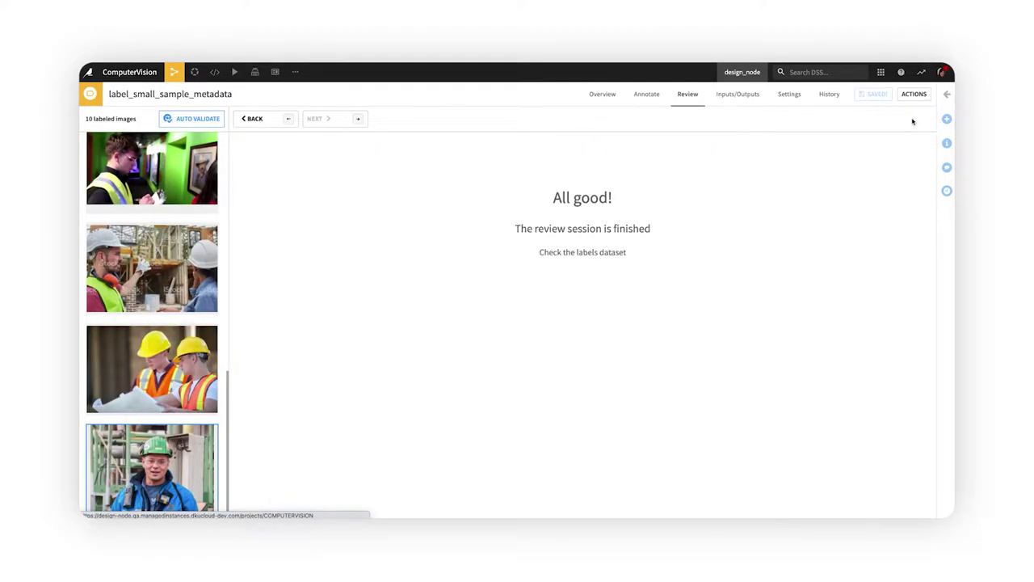
click(613, 97)
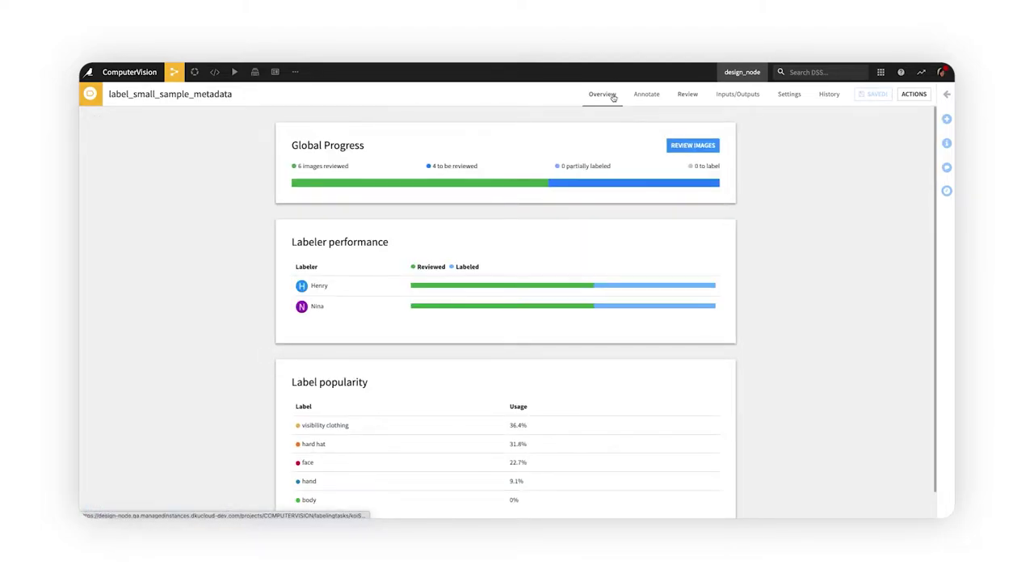
scroll(625, 361, down, 1)
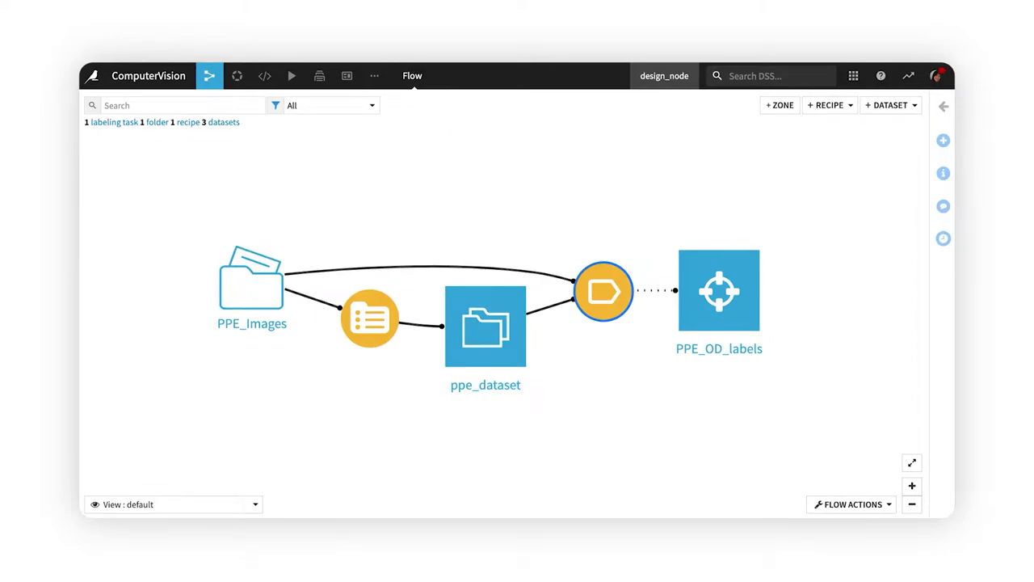
Step: Open the PPE_Images folder and preview pos_1744.jpg, pos_1746.jpg and pos_175.jpg
double_click(257, 303)
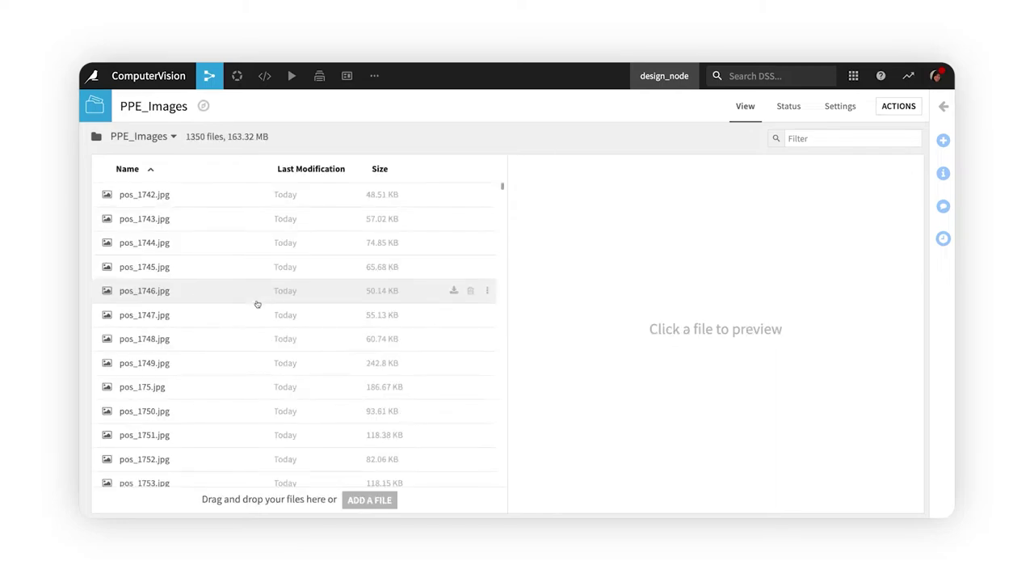
click(245, 250)
click(247, 290)
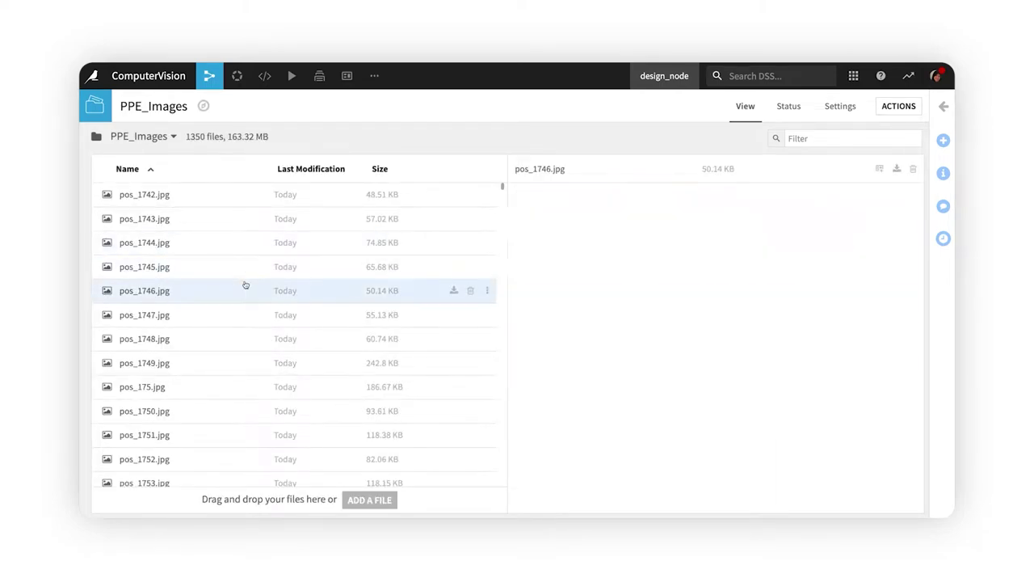
click(238, 389)
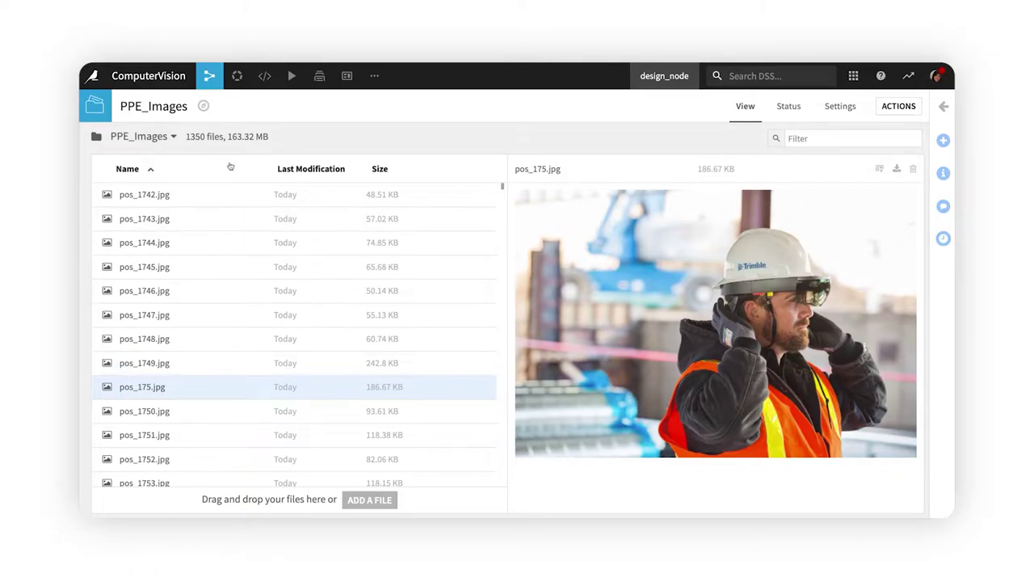
Step: From the folder's lineage, open the compute_ppe_dataset recipe that builds ppe_dataset
click(203, 107)
click(534, 346)
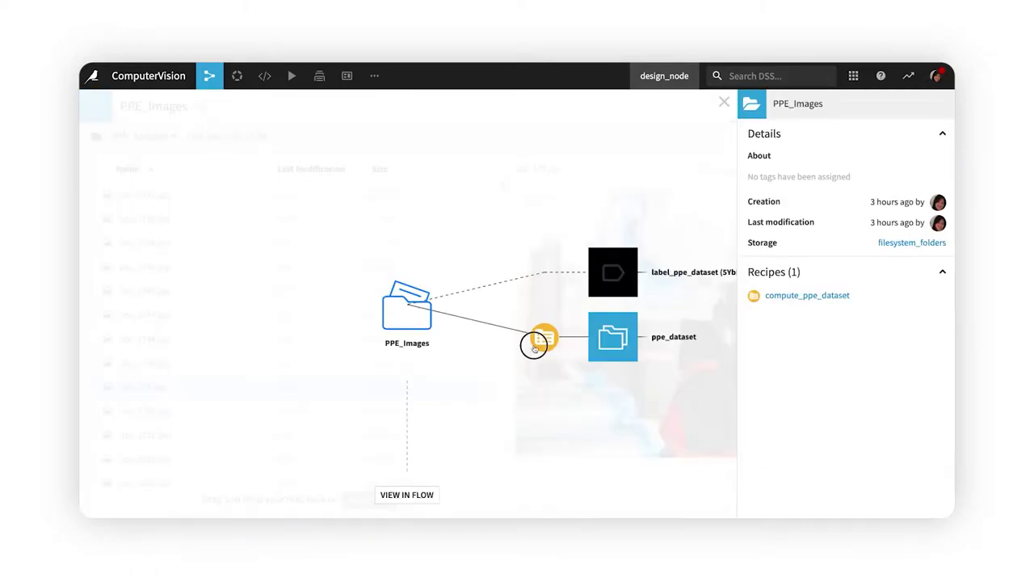
double_click(404, 307)
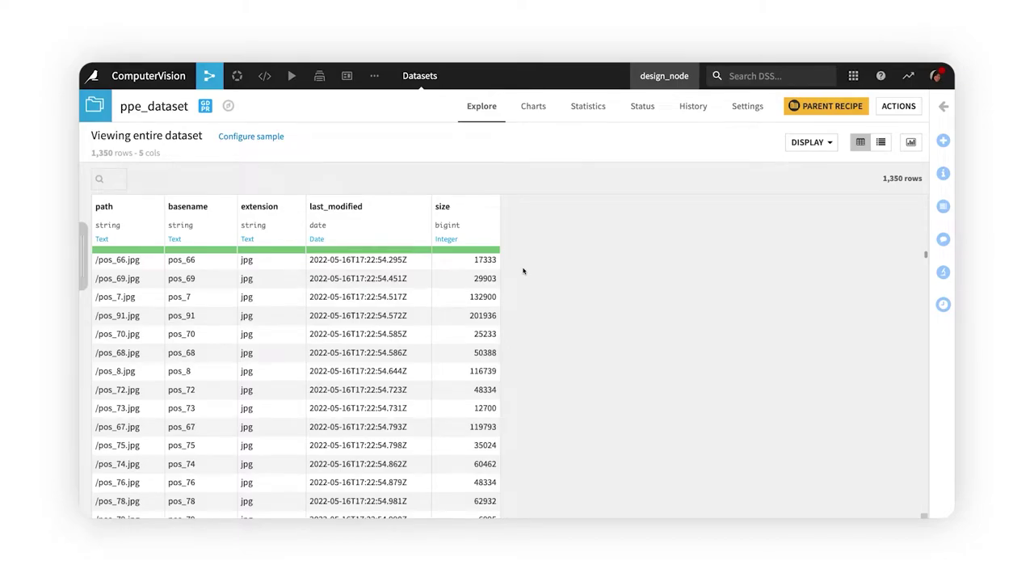
Step: Create an OBJECT_DETECTION labeling task on ppe_dataset with labels dataset PPE_OD_Label
click(942, 142)
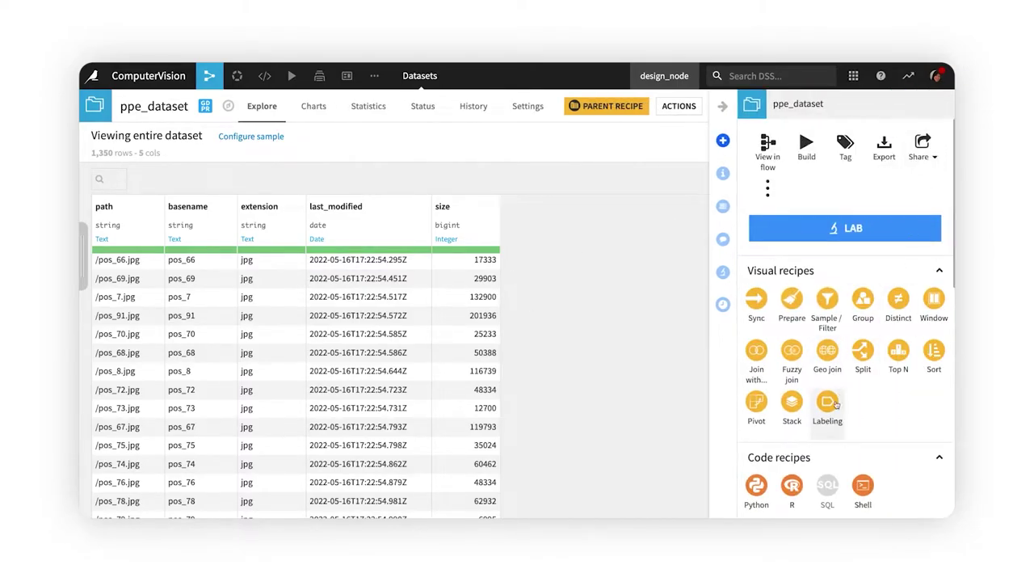
click(828, 404)
text(PPE_OD_Label)
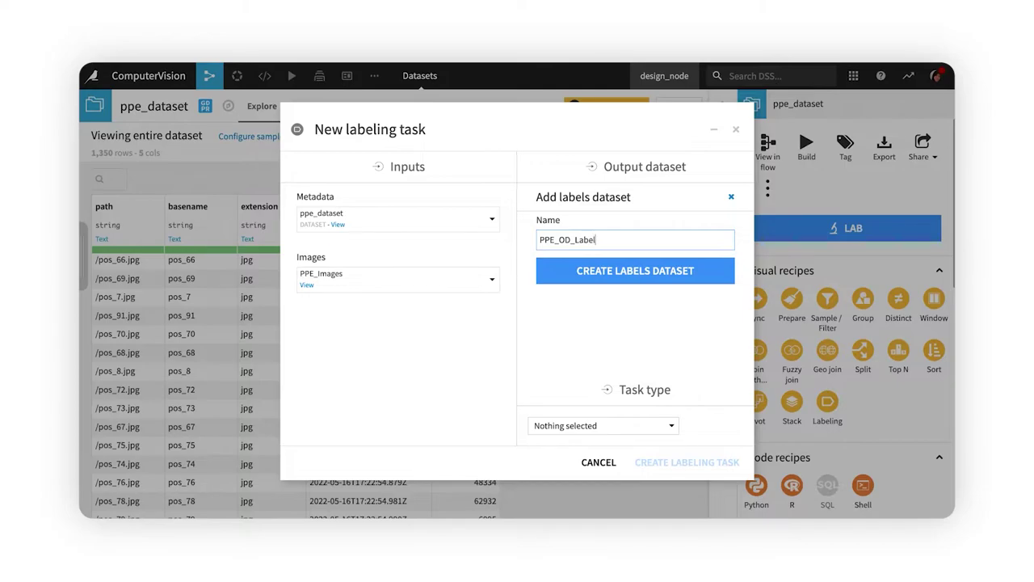
click(604, 425)
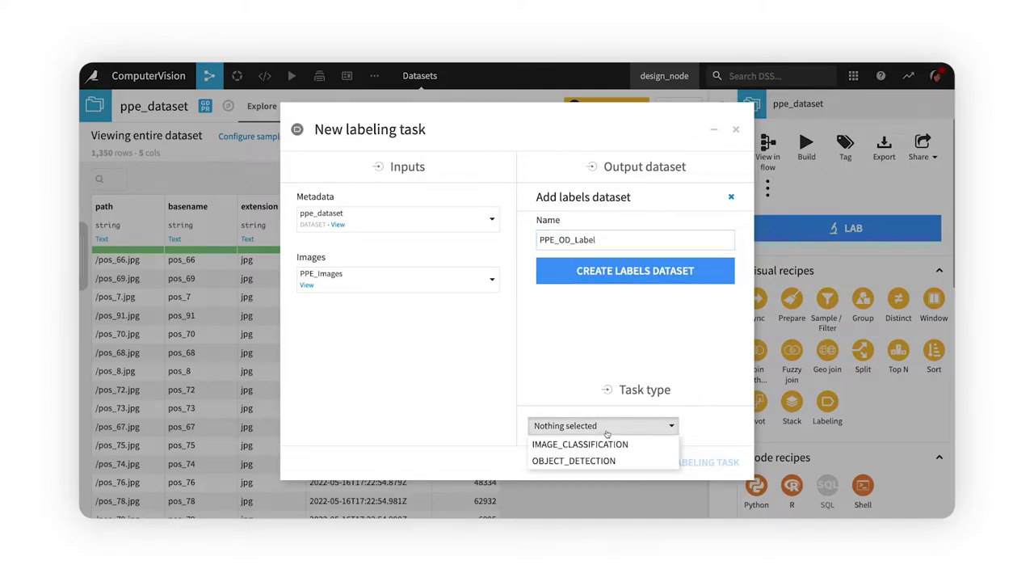
click(646, 460)
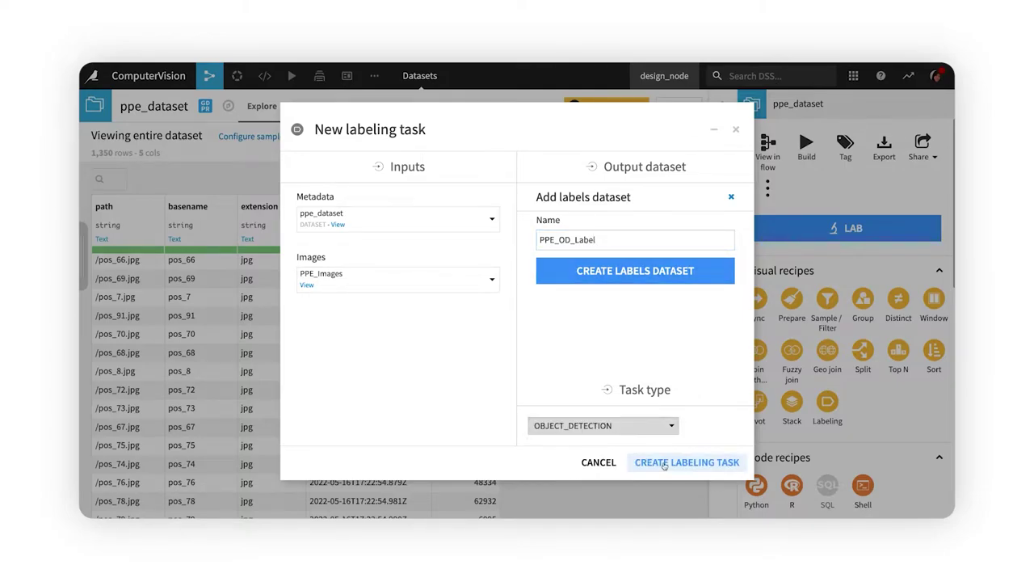
click(665, 463)
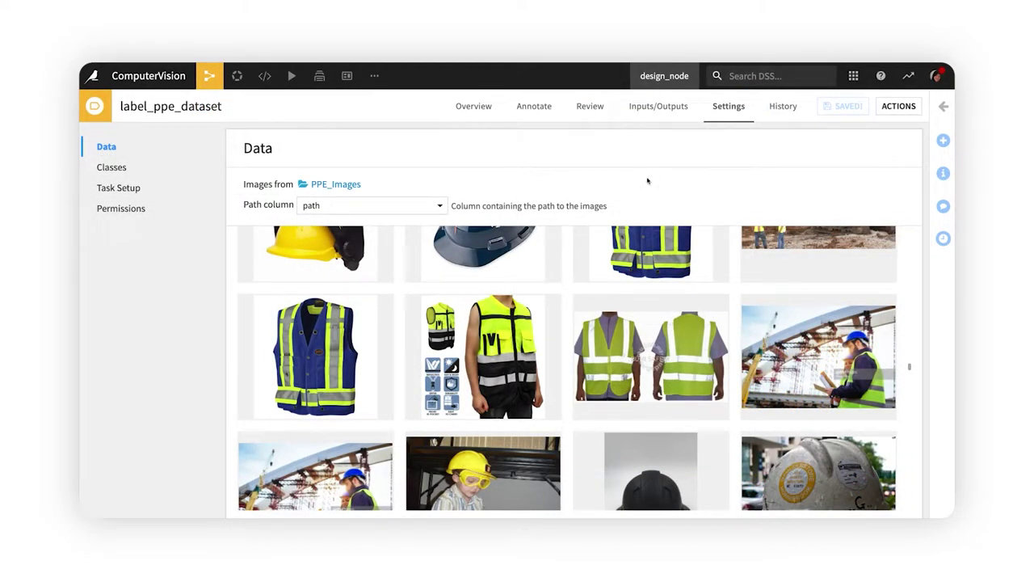
Step: Scroll through the task's image grid in the Data view
scroll(656, 253, down, 3)
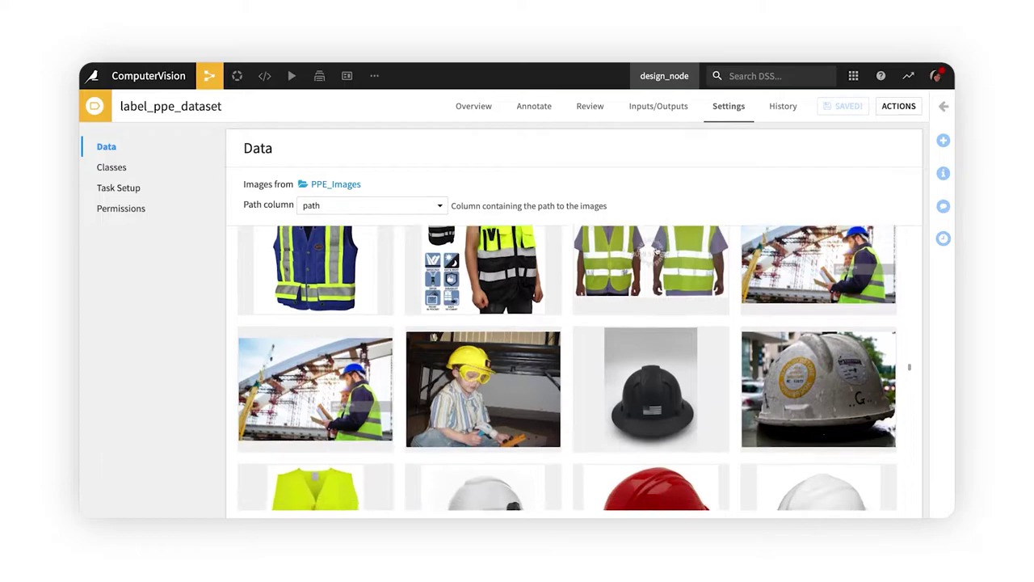
scroll(656, 252, down, 5)
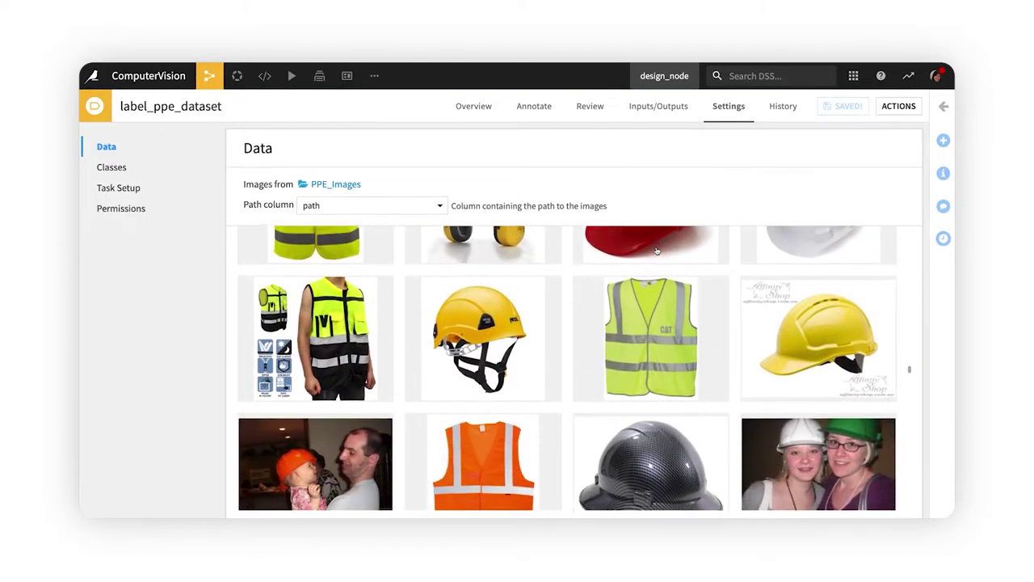
scroll(656, 251, down, 1)
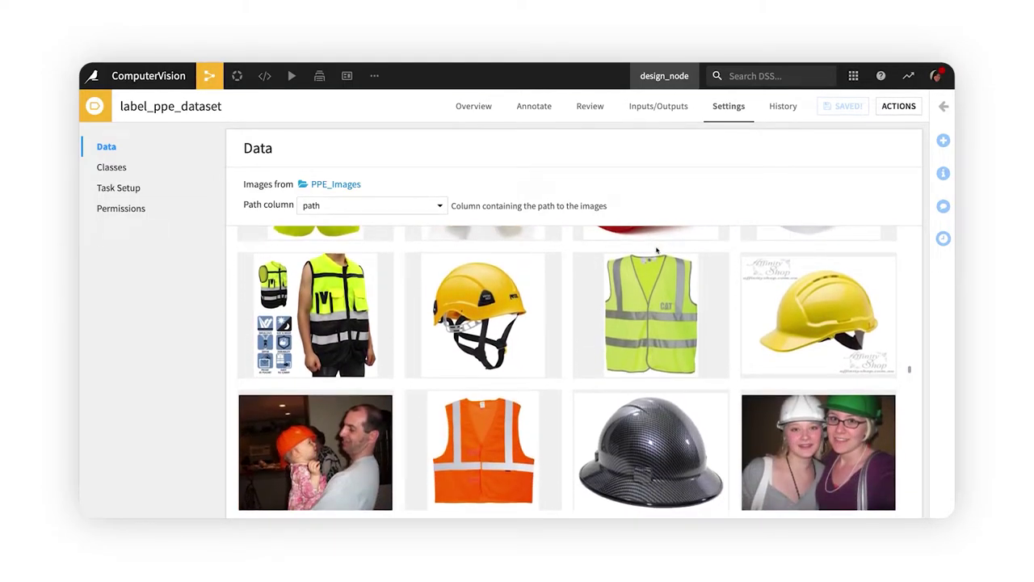
Step: Add the classes, e.g. face ('eye and face protection') and hard hat ('hard hats and helmets')
click(122, 167)
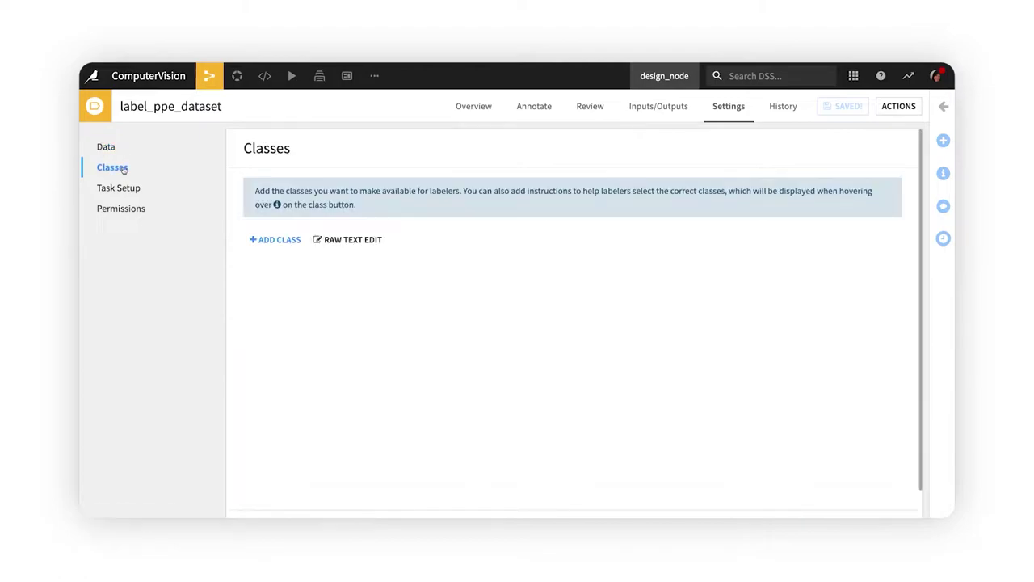
click(267, 240)
text(face)
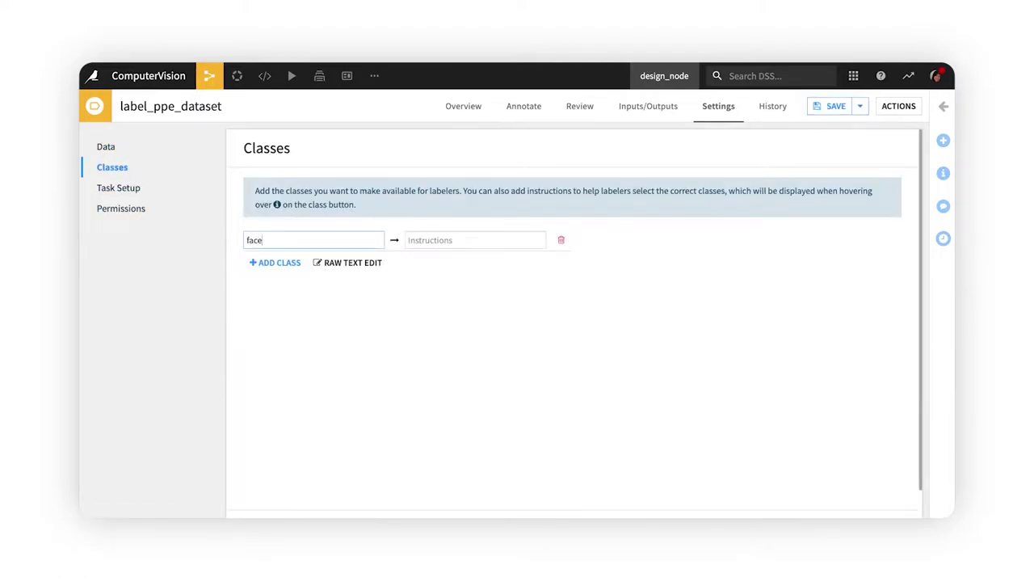
key(Tab)
text(eye and face protecti)
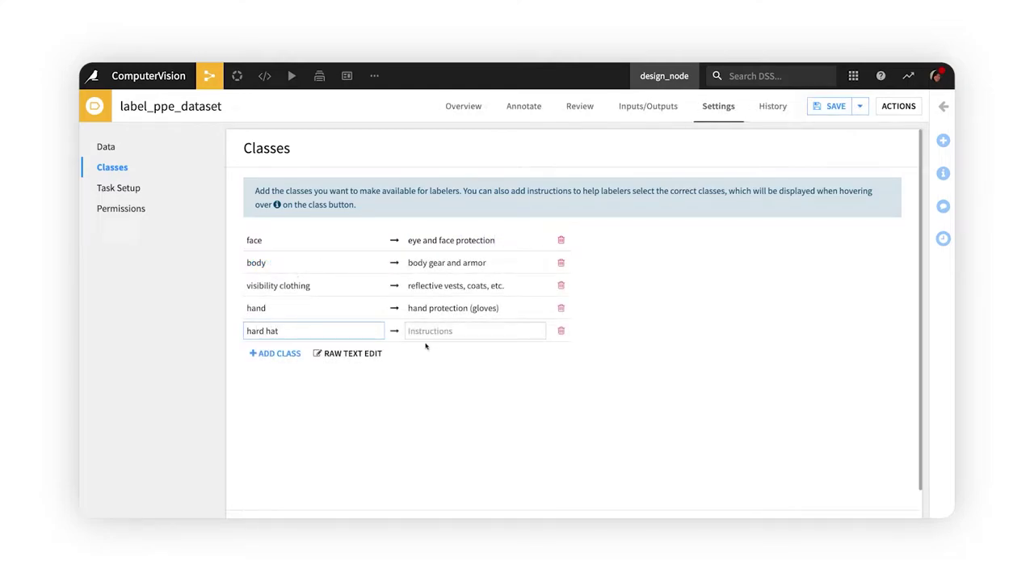
key(Tab)
text(hard hats and helmets)
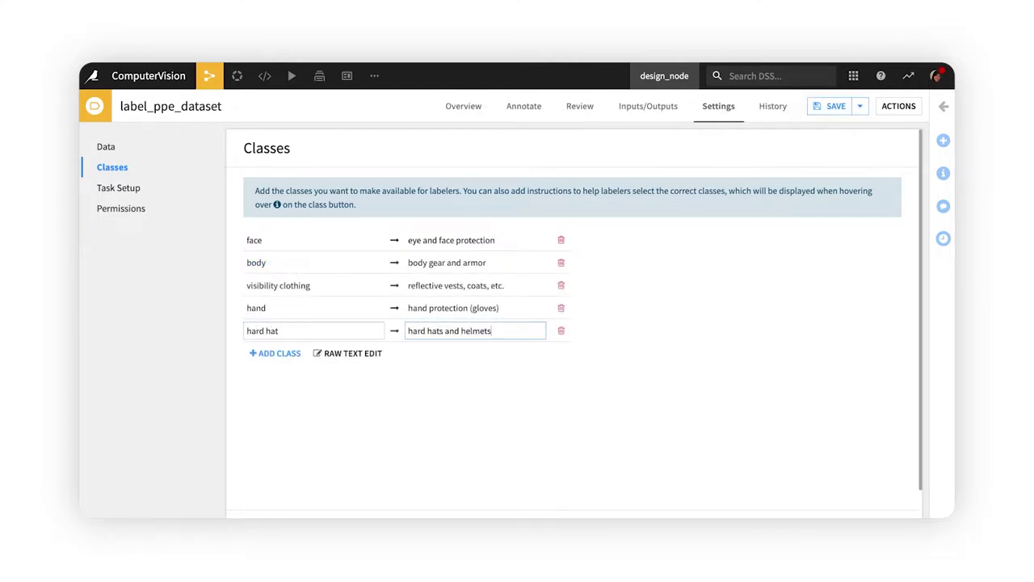
click(638, 333)
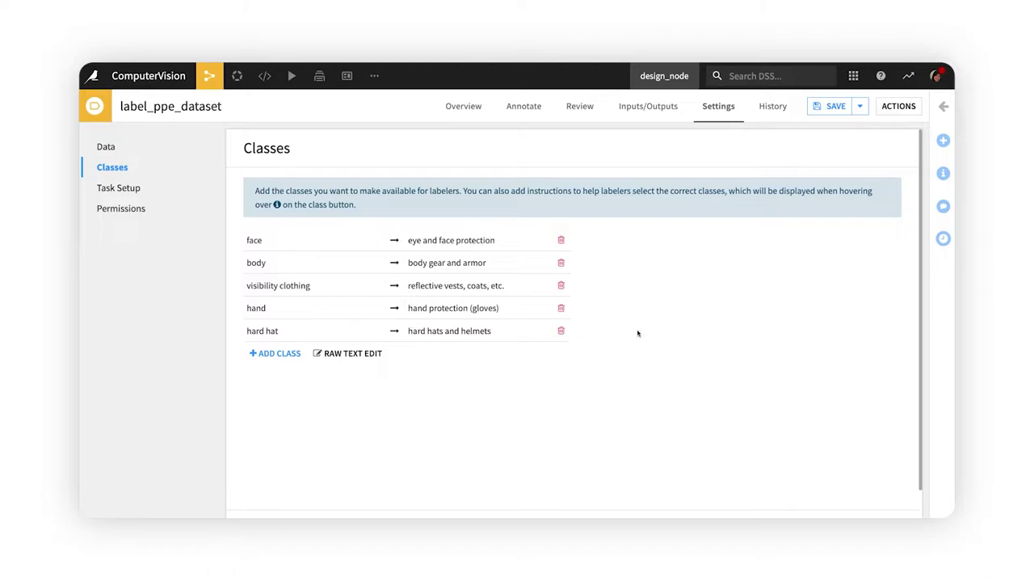
Step: Paste main instructions to outline every PPE boundary regardless of colour, and require 2 labelers per image
click(119, 188)
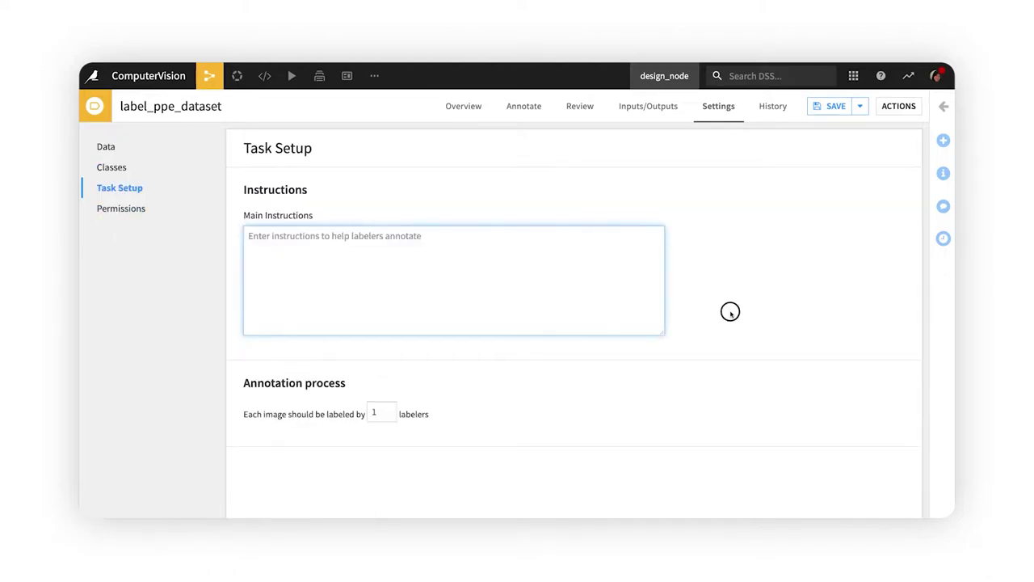
click(422, 259)
text(Capture the entire visible boundary of each type of PPE as many times as they occur in the image. The color of the PPE is irrelevant and does not require a separate label.)
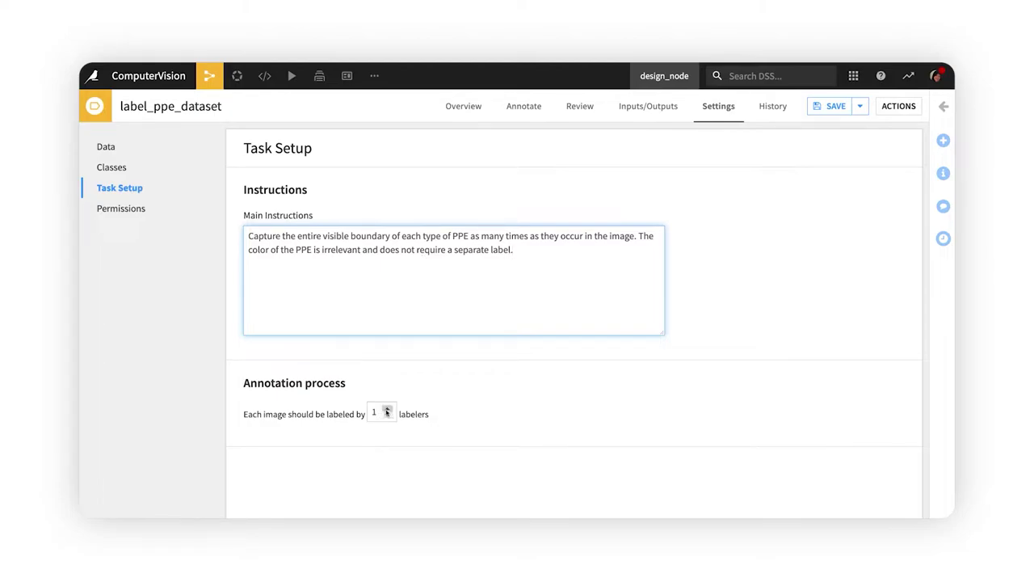
click(386, 410)
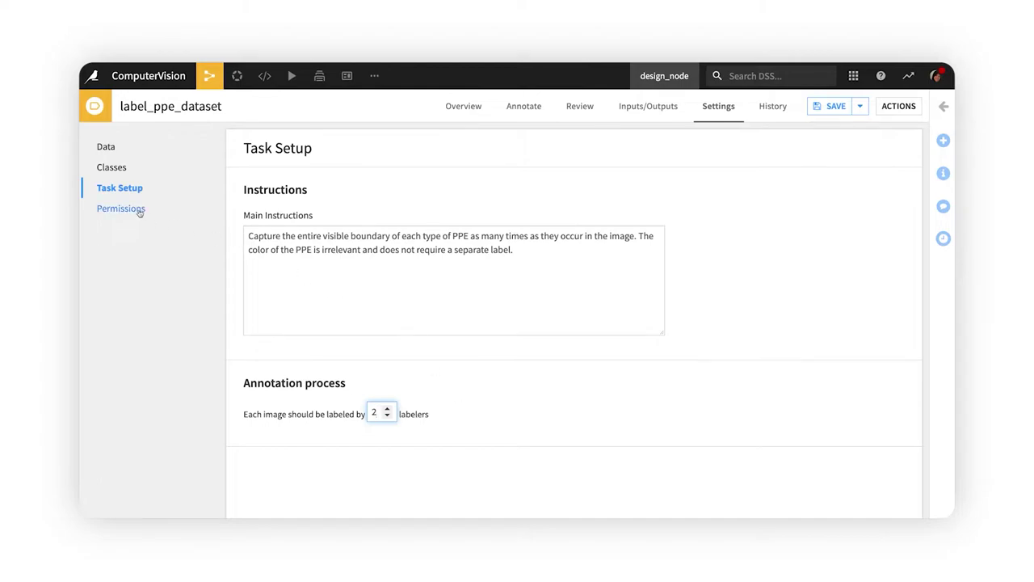
Step: Grant the labeling_team group access to the labeling task
click(139, 211)
click(328, 267)
scroll(335, 428, down, 1)
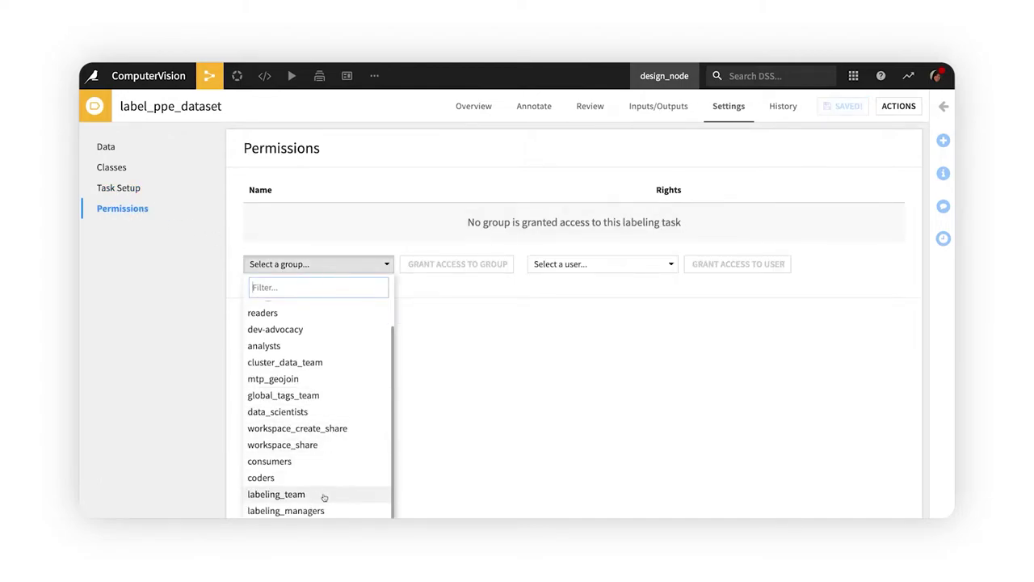
click(323, 496)
click(432, 264)
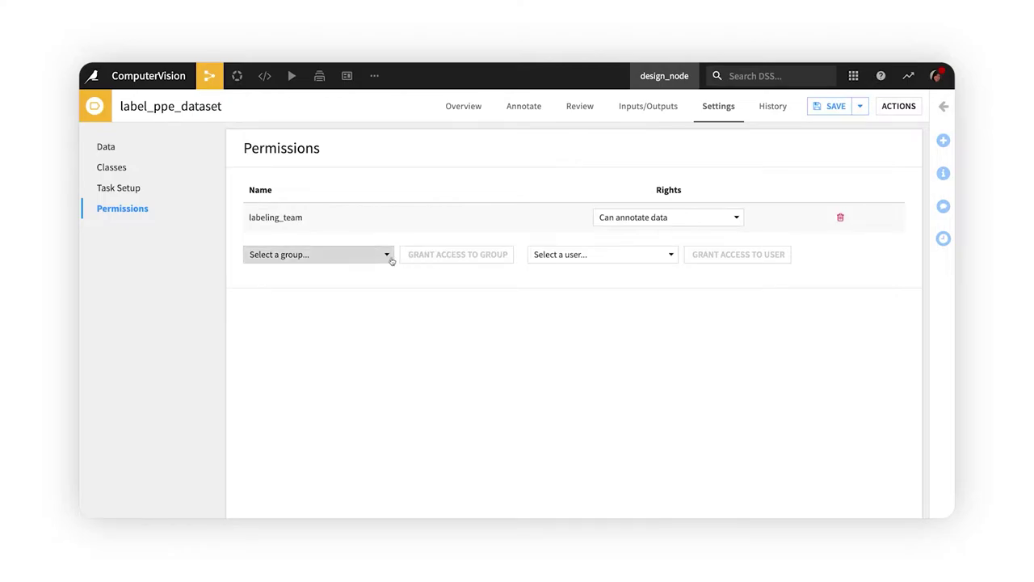
Step: Give labeling_managers annotate-and-review rights, save the permissions, and enter a labeler's password
click(388, 255)
click(319, 503)
click(457, 255)
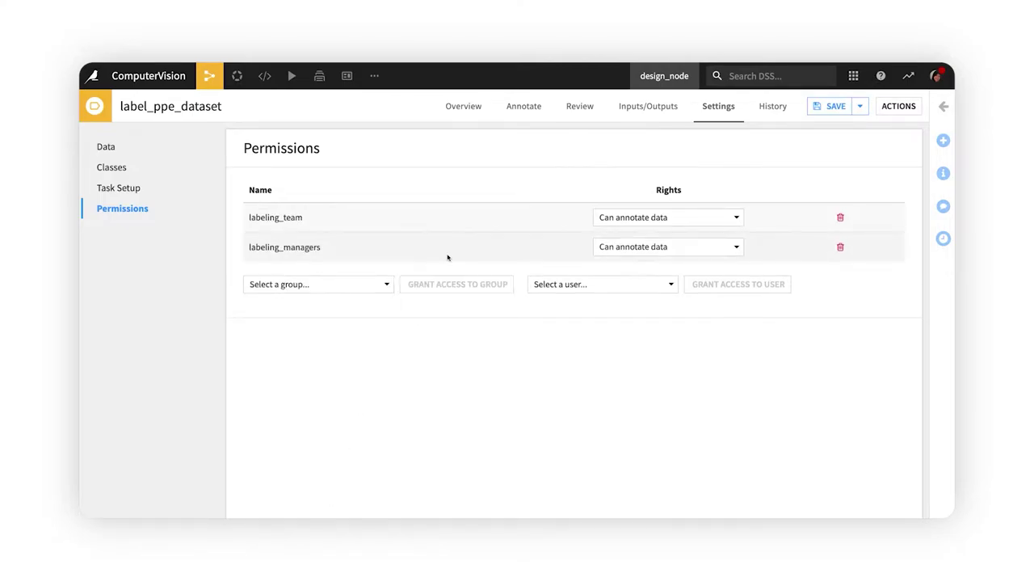
click(647, 246)
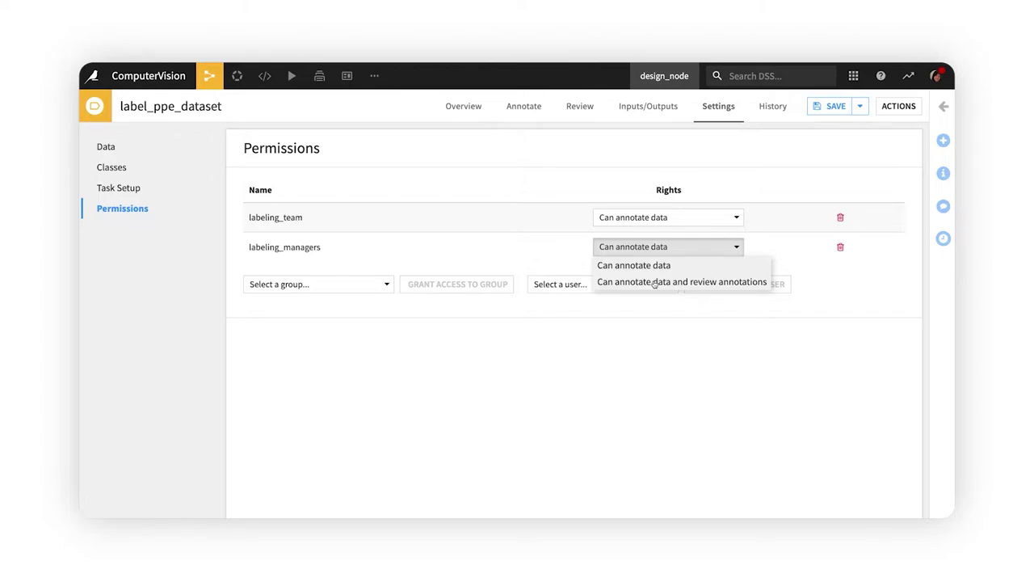
click(654, 282)
click(841, 106)
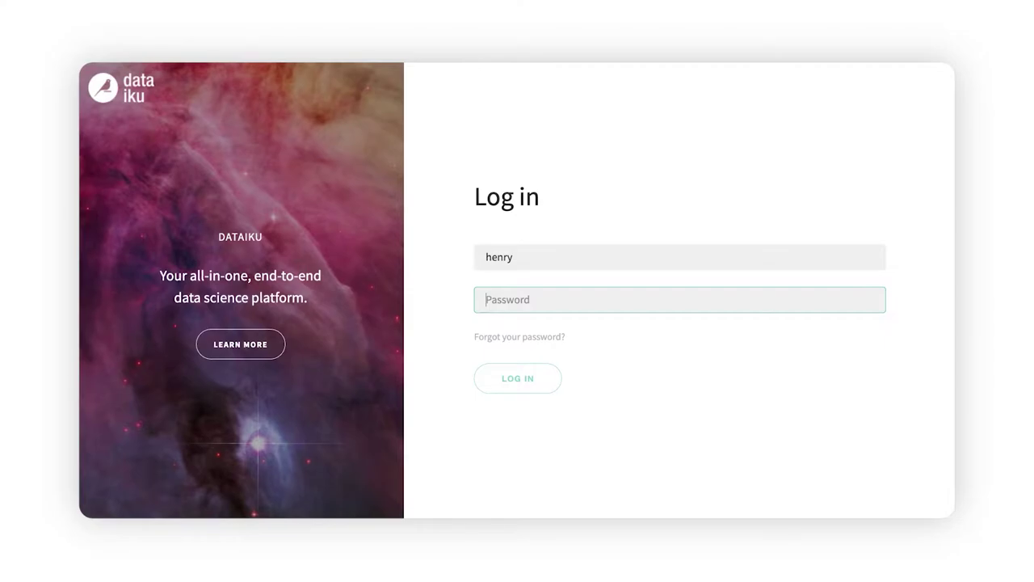
text(*****)
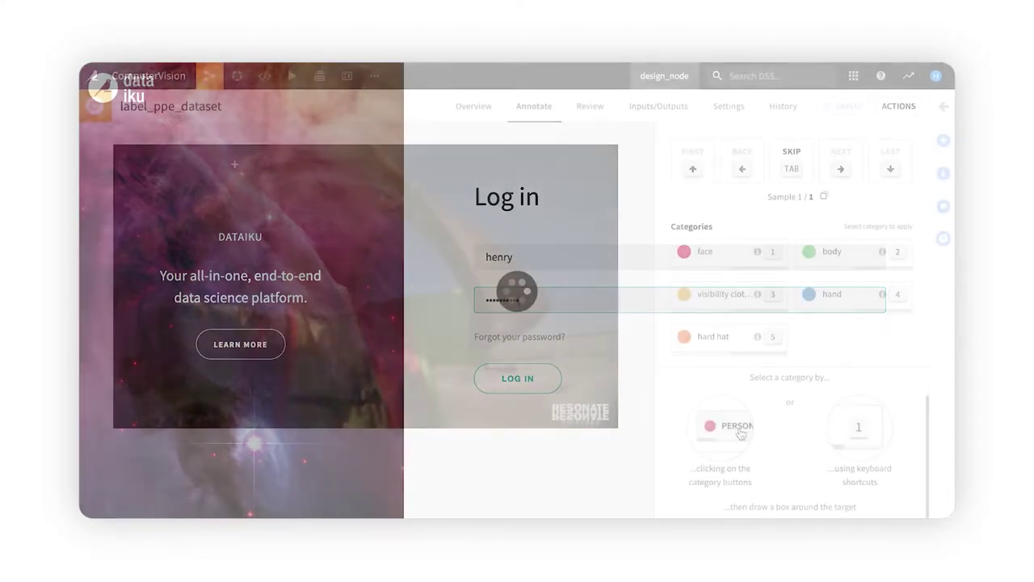
Step: Box the first image's two hands, hard hat, face and high-visibility vest with their categories, then save
drag(220, 149, 270, 226)
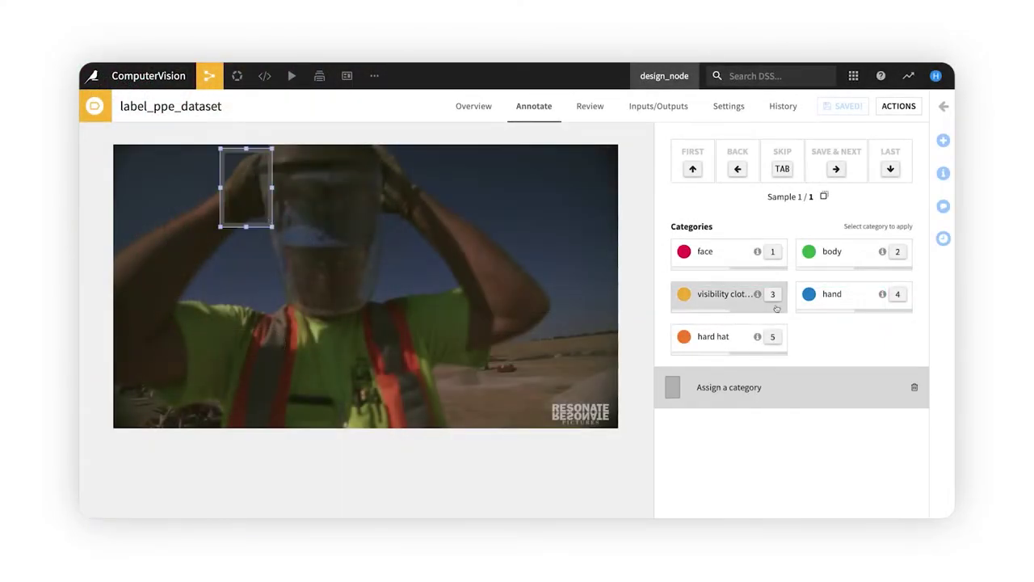
key(4)
drag(370, 147, 426, 221)
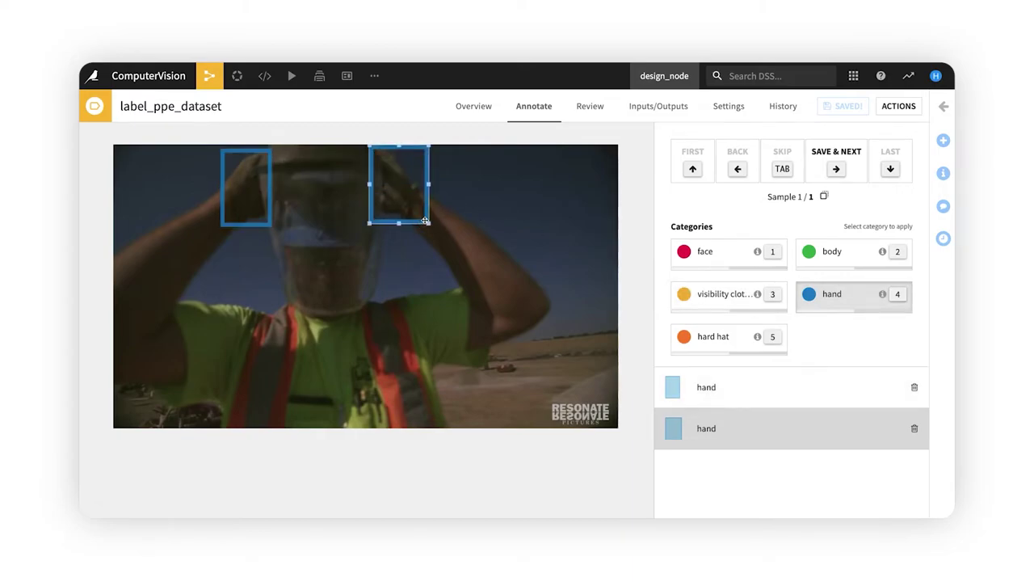
drag(277, 192, 377, 252)
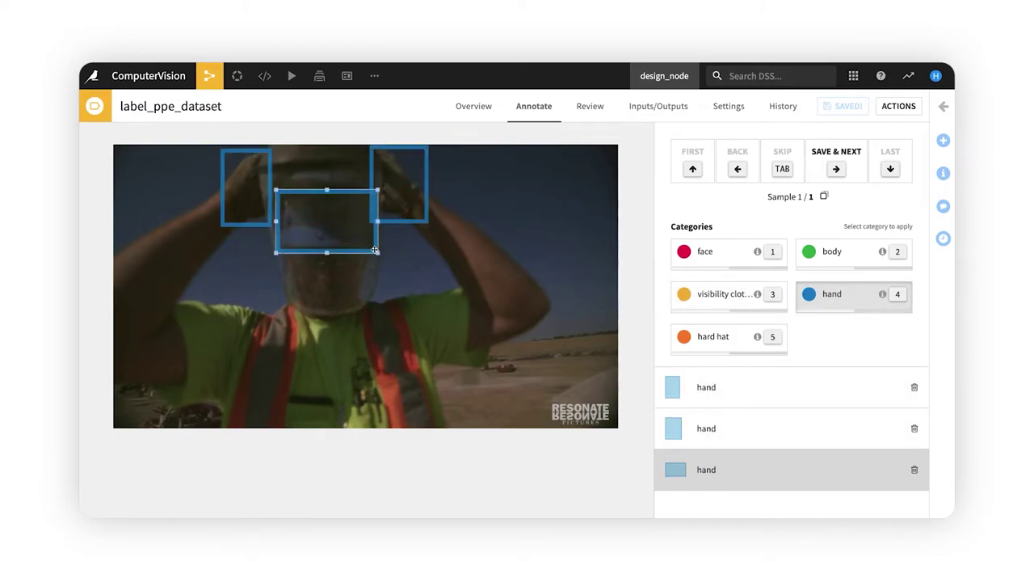
key(5)
drag(260, 148, 389, 318)
key(1)
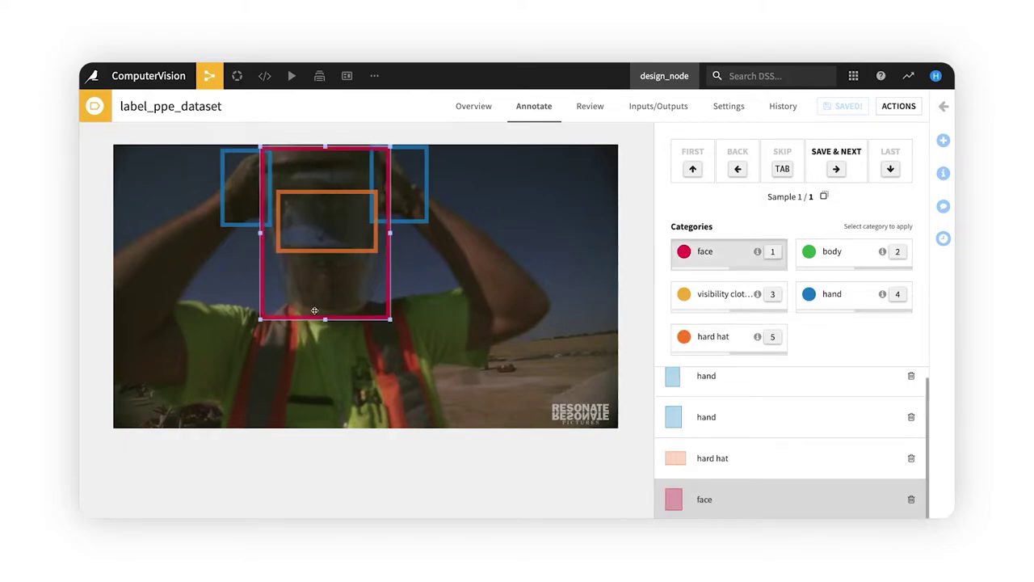
drag(234, 304, 438, 426)
key(3)
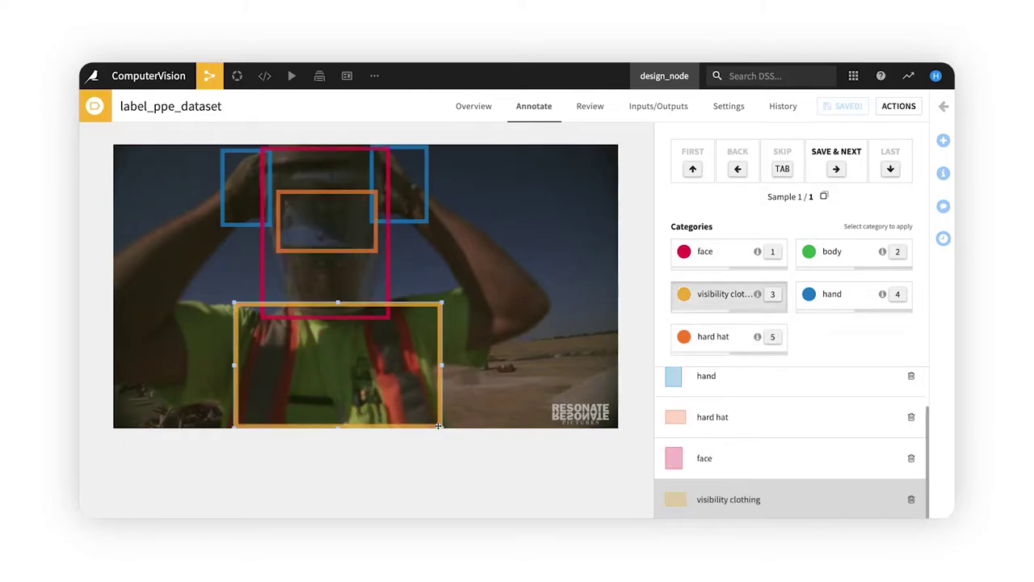
click(832, 166)
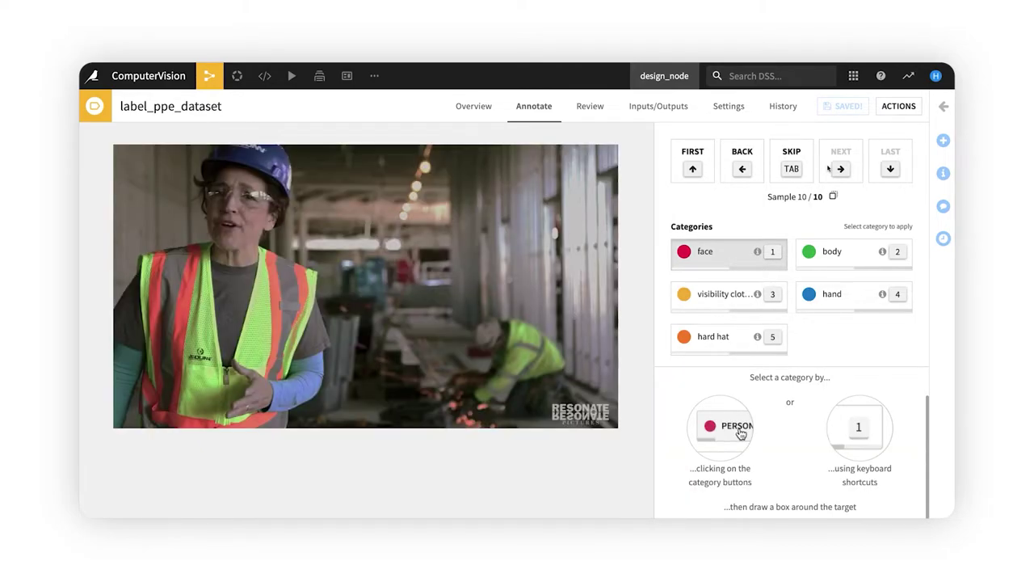
Step: On the next image, box the woman's face, hard hat and vest plus a background worker's vest, then save
drag(282, 214, 199, 179)
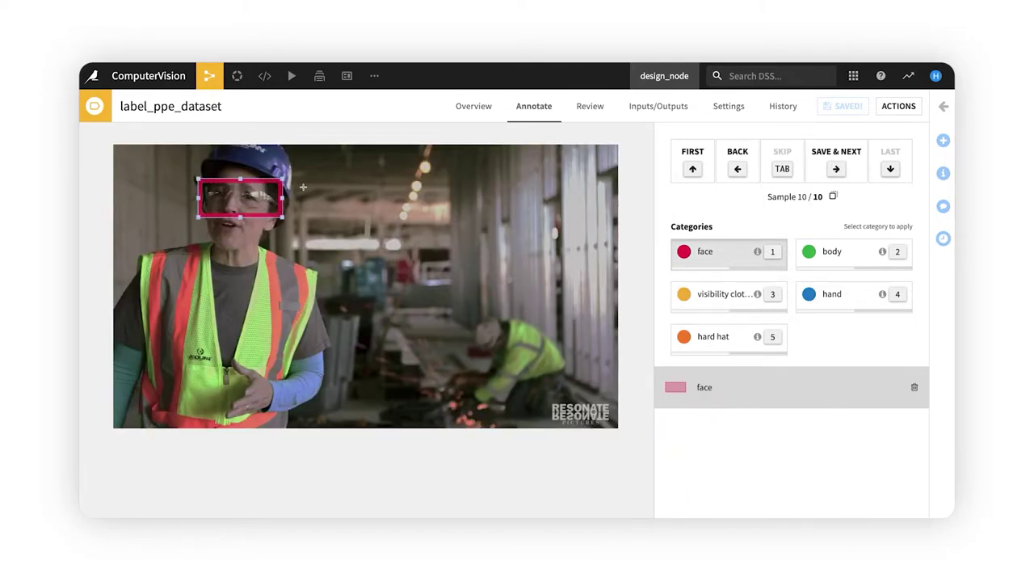
drag(297, 206, 198, 147)
key(5)
drag(315, 424, 136, 246)
key(3)
drag(574, 408, 470, 321)
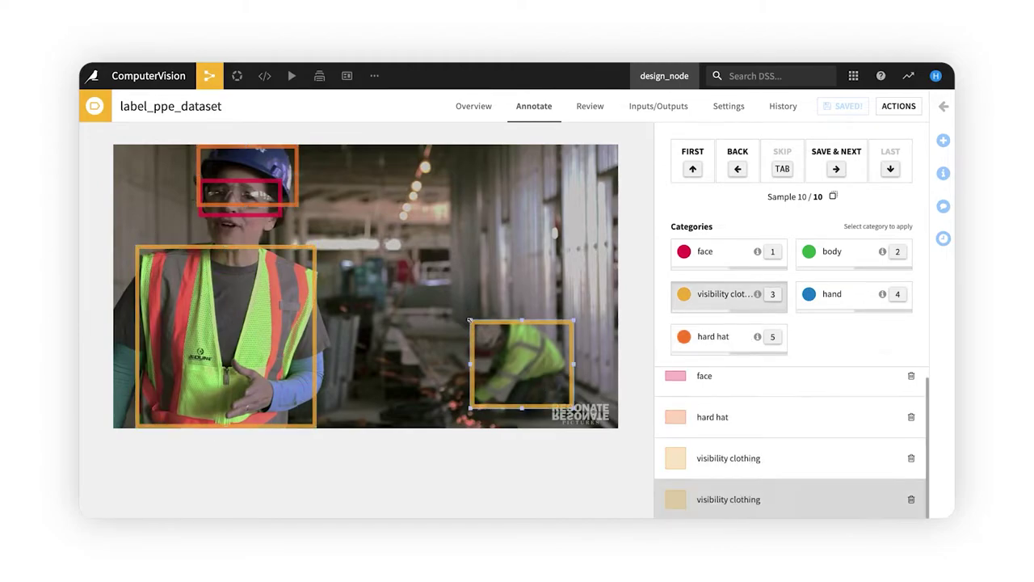
key(5)
click(836, 159)
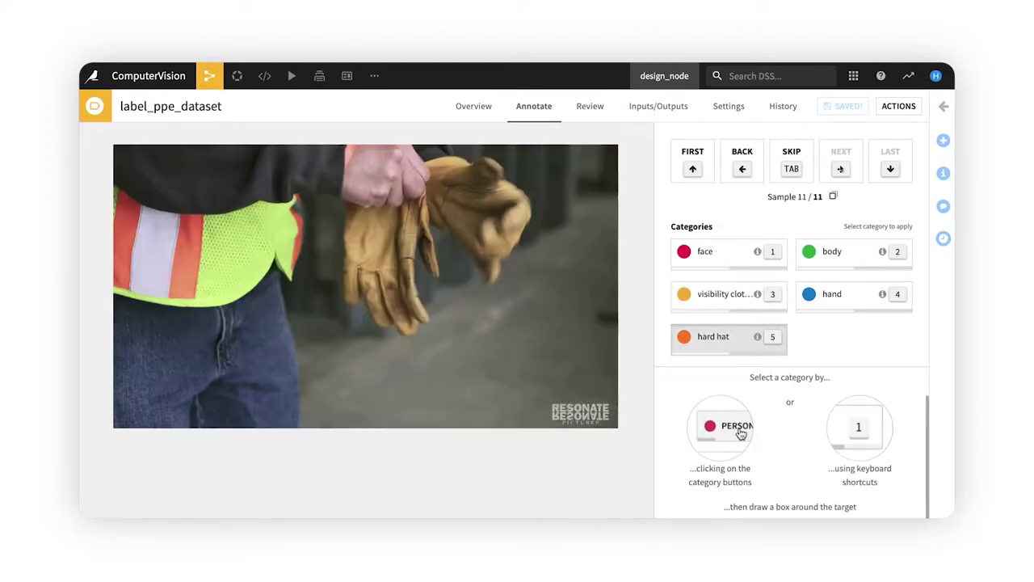
Step: On the third image, box both gloves as hand and the left vest as visibility clothing
mouse_move(446, 336)
mouse_down()
mouse_move(374, 221)
mouse_move(342, 192)
mouse_up()
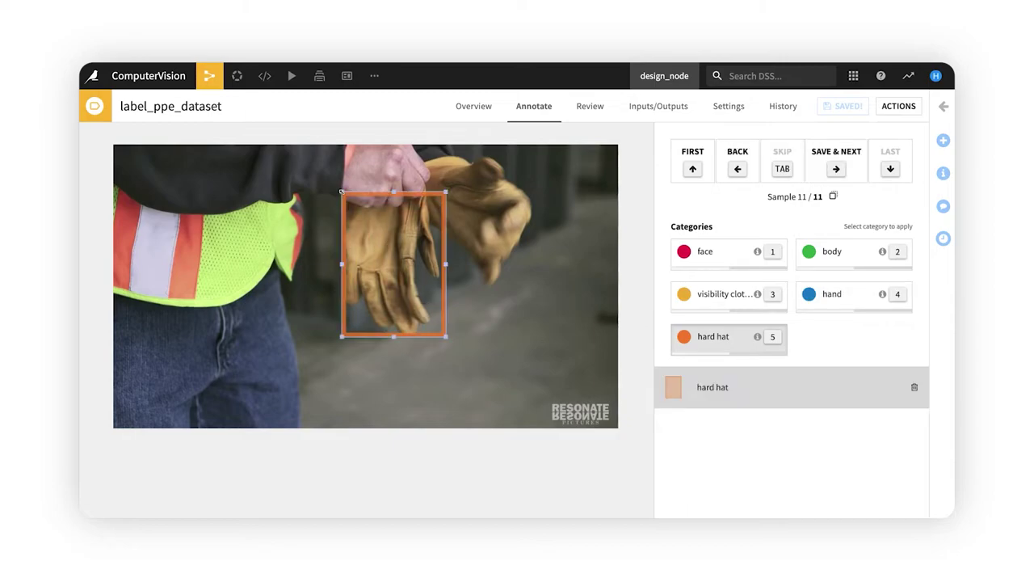
key(4)
drag(517, 280, 414, 156)
drag(517, 218, 537, 217)
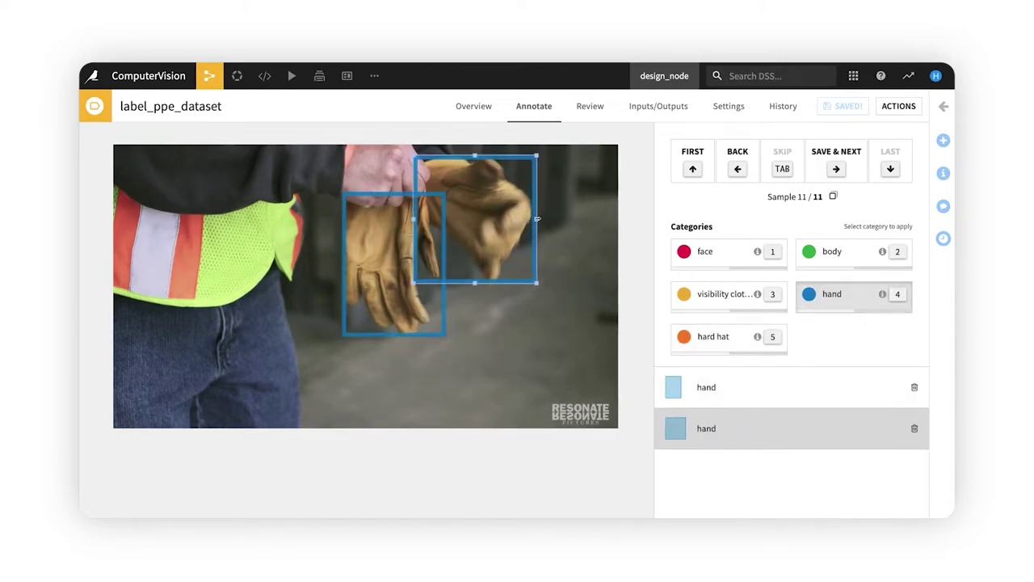
drag(315, 299, 108, 181)
key(3)
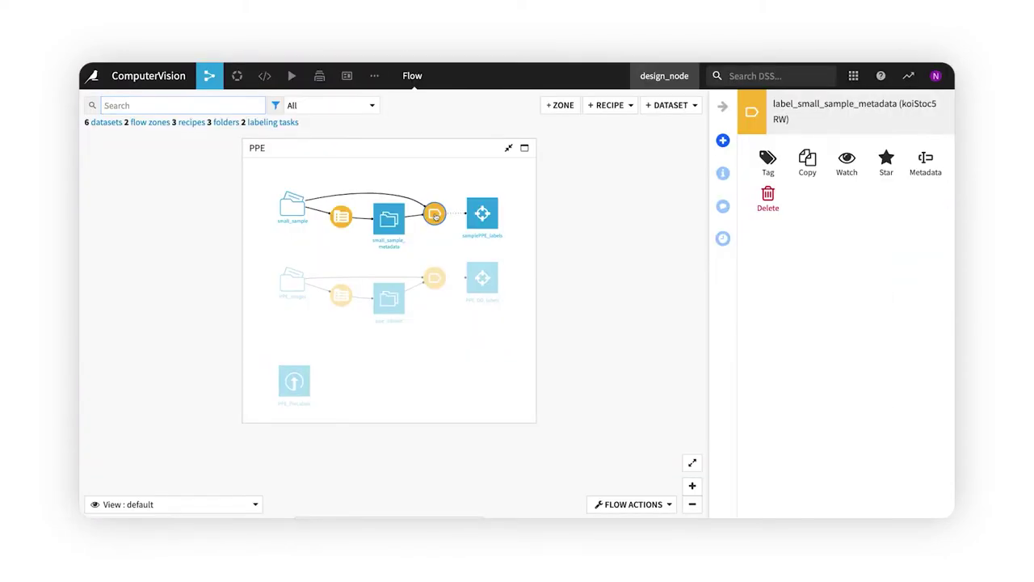
Step: Open the label_small_sample_metadata labeling task and start annotating
double_click(435, 215)
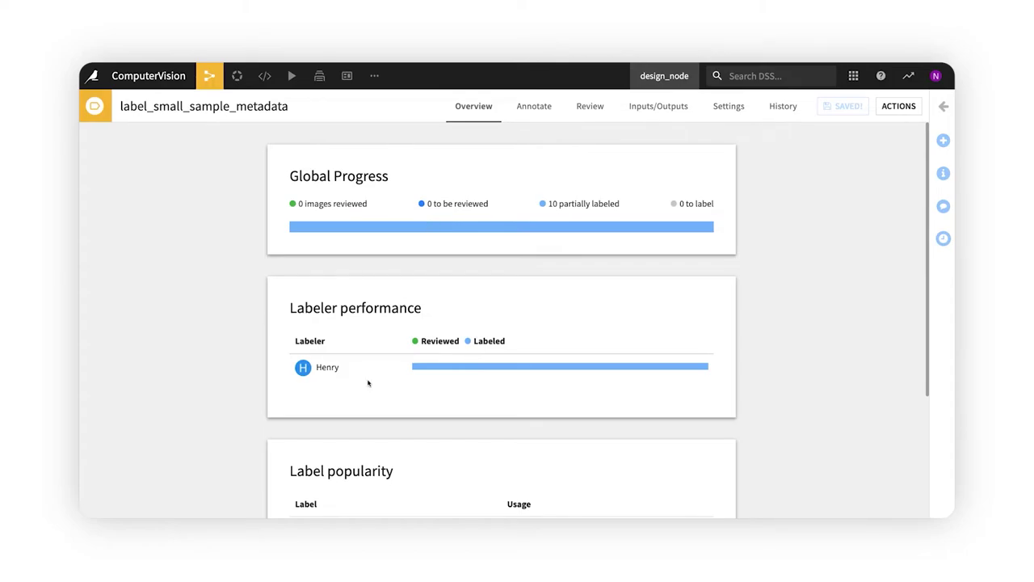
scroll(367, 383, down, 3)
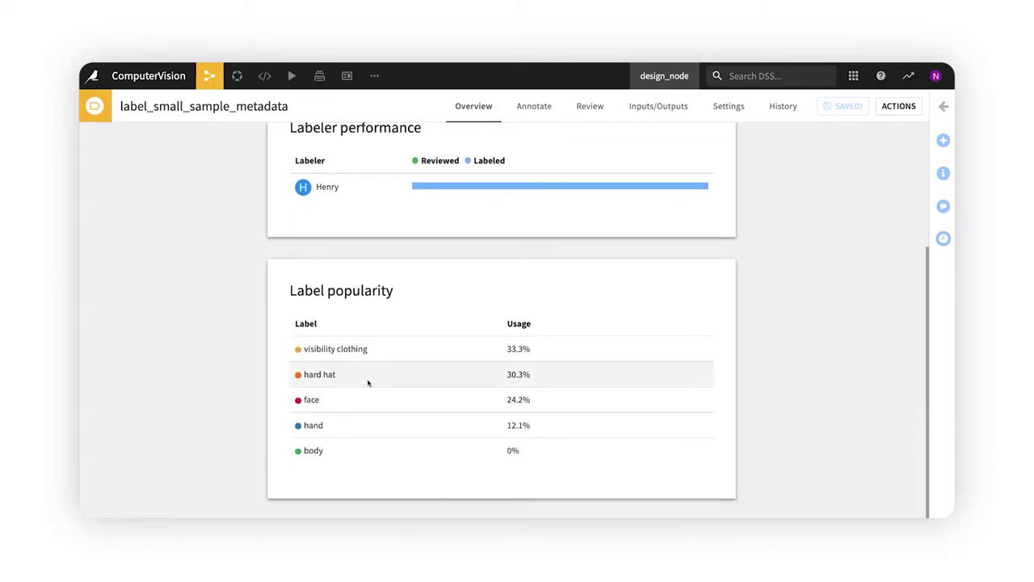
scroll(367, 383, up, 3)
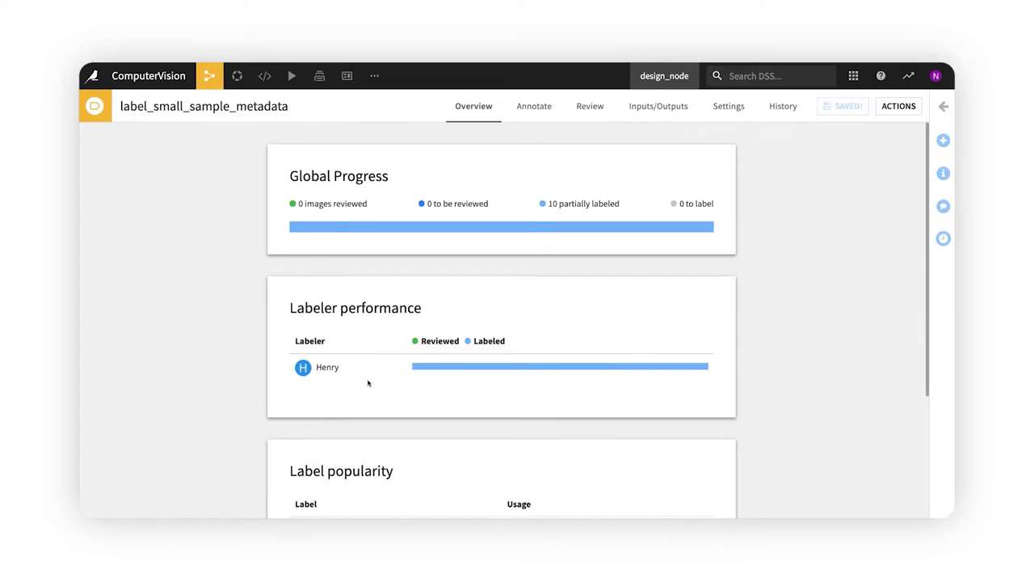
click(536, 111)
Step: Box the worker's white hard hat and orange vest, labeling the vest as visibility clothing
drag(300, 270, 176, 165)
drag(324, 419, 116, 271)
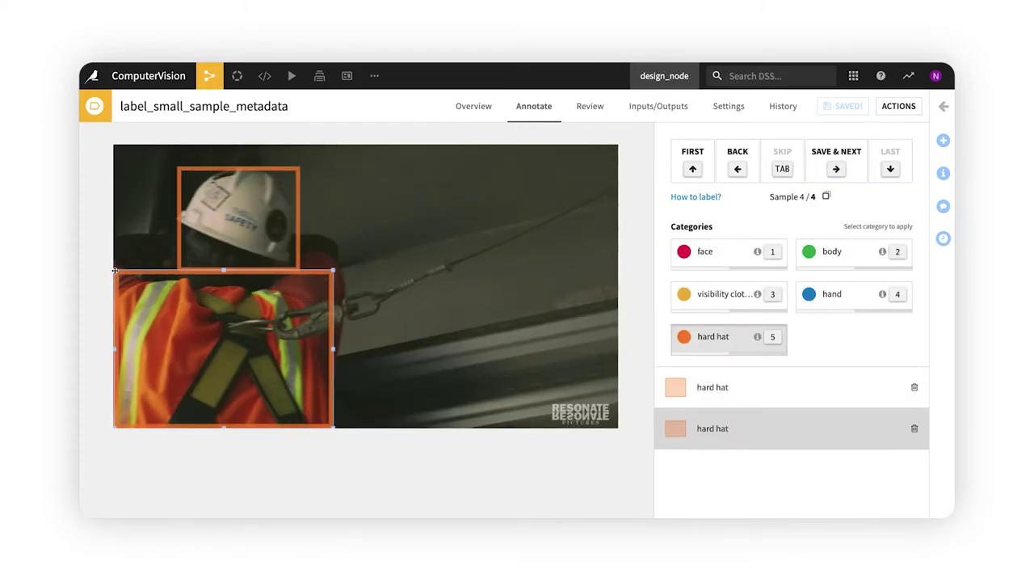
key(3)
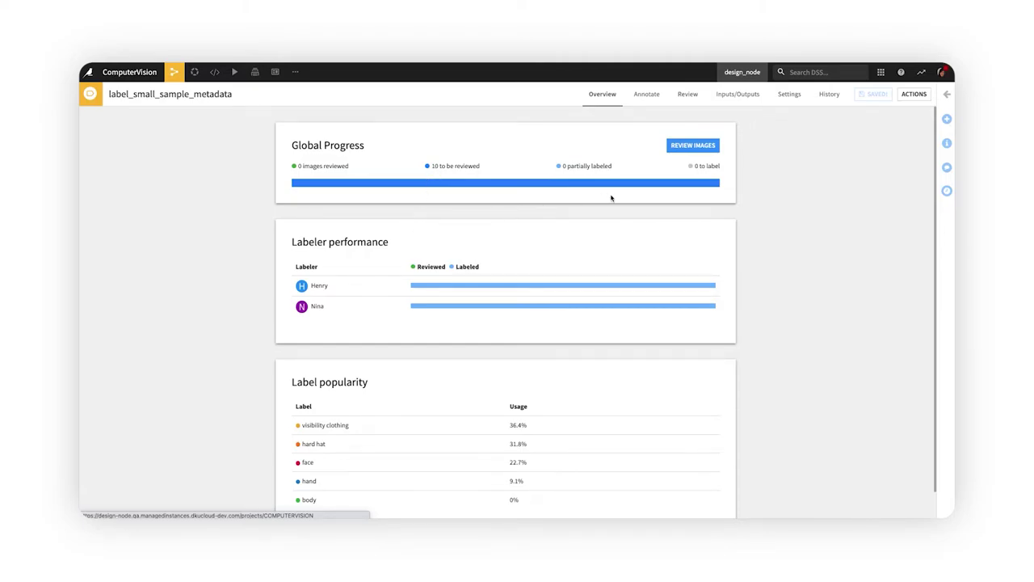
Step: In review, accept visibility clothing for Region 1 and hand for Regions 2 and 3
click(687, 150)
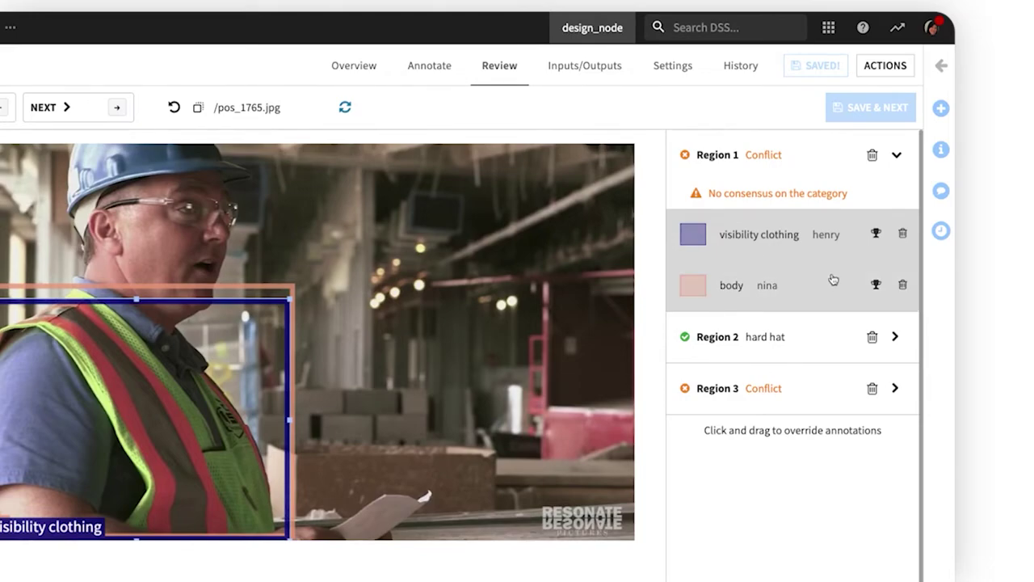
click(877, 235)
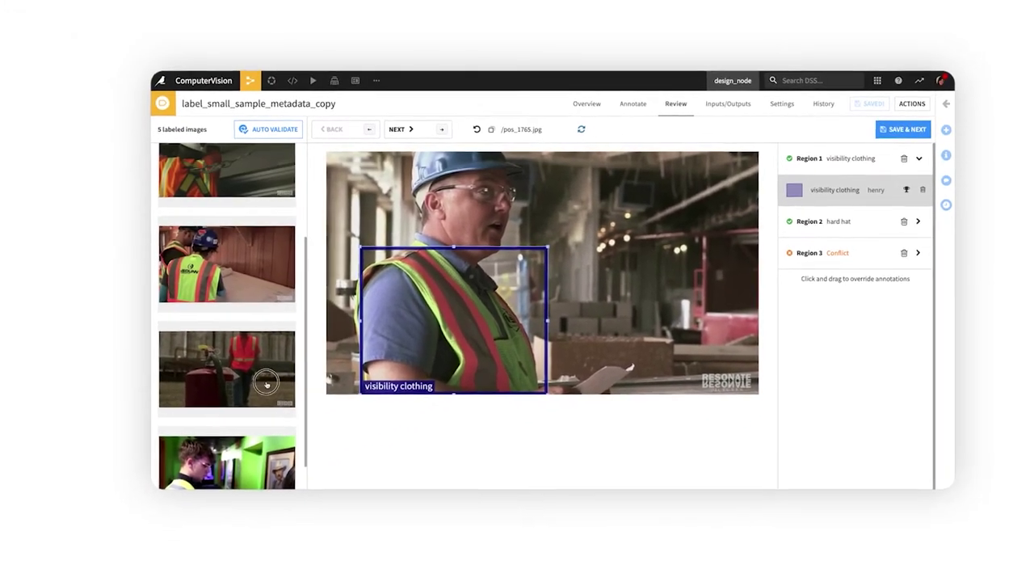
click(142, 408)
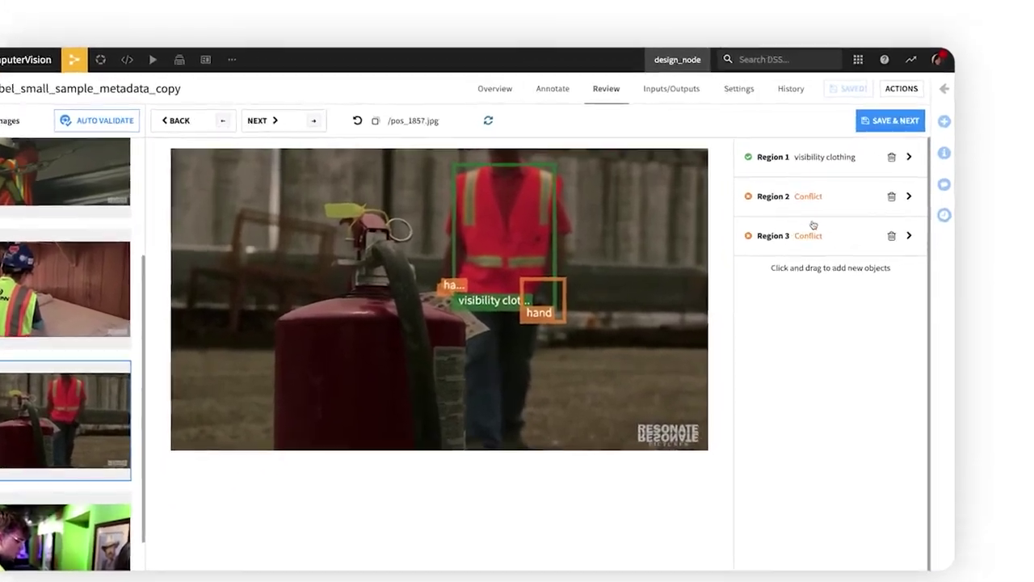
click(882, 194)
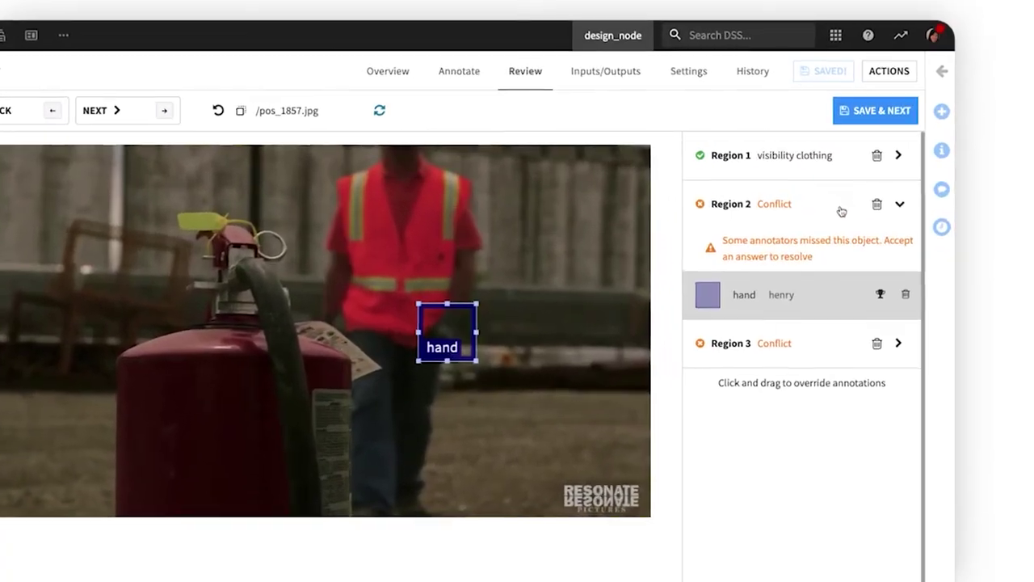
click(877, 299)
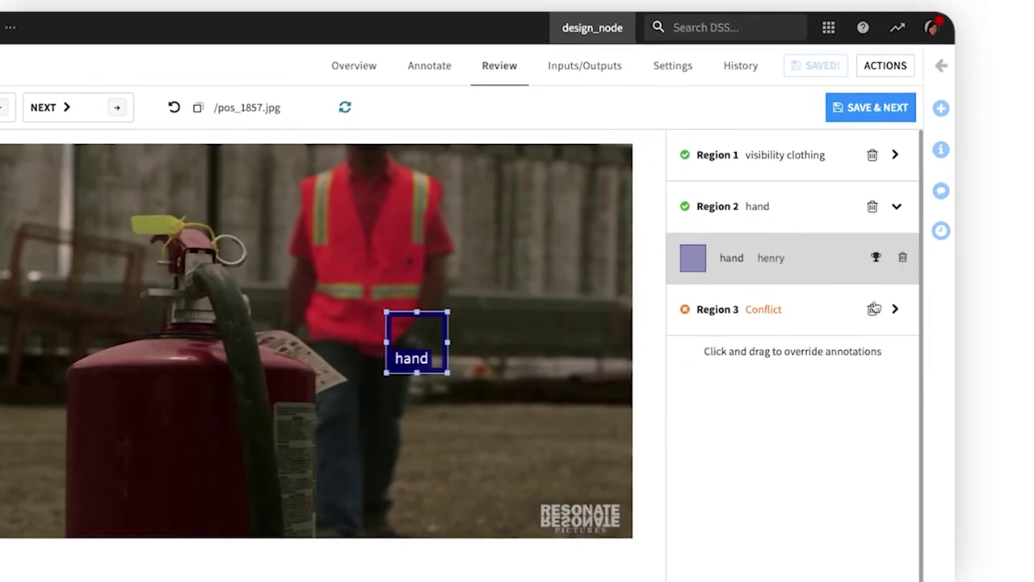
click(836, 315)
click(876, 353)
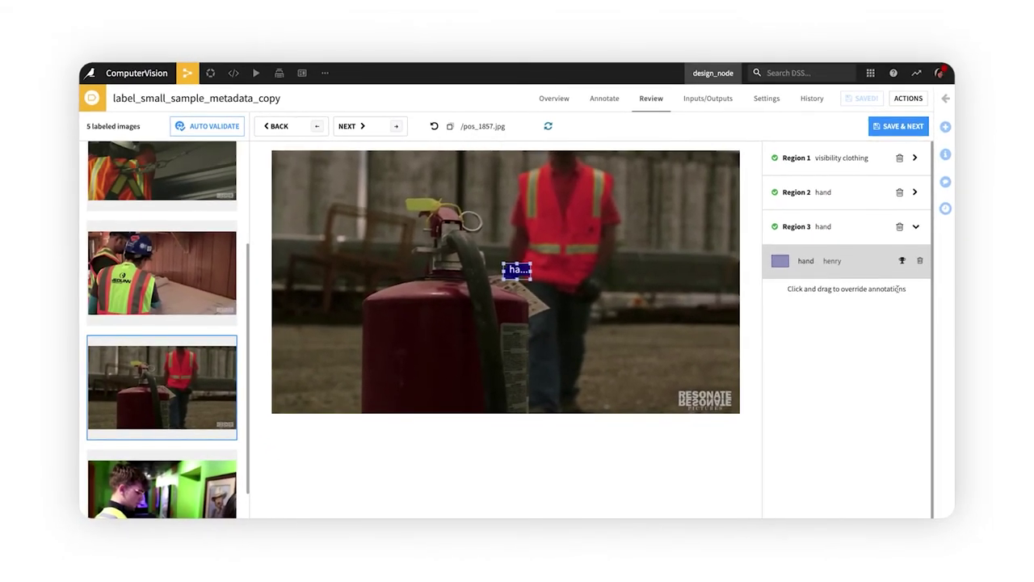
Step: On pos_1765.jpg, delete both conflicting face boxes in Region 3 and draw a new box around the glasses
key(Left)
key(Left)
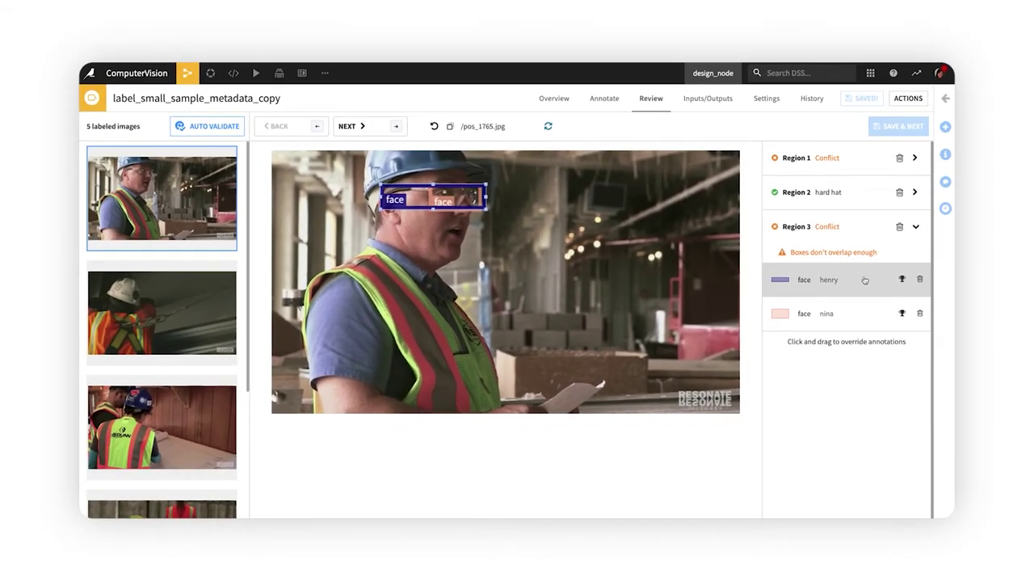
click(920, 278)
click(920, 263)
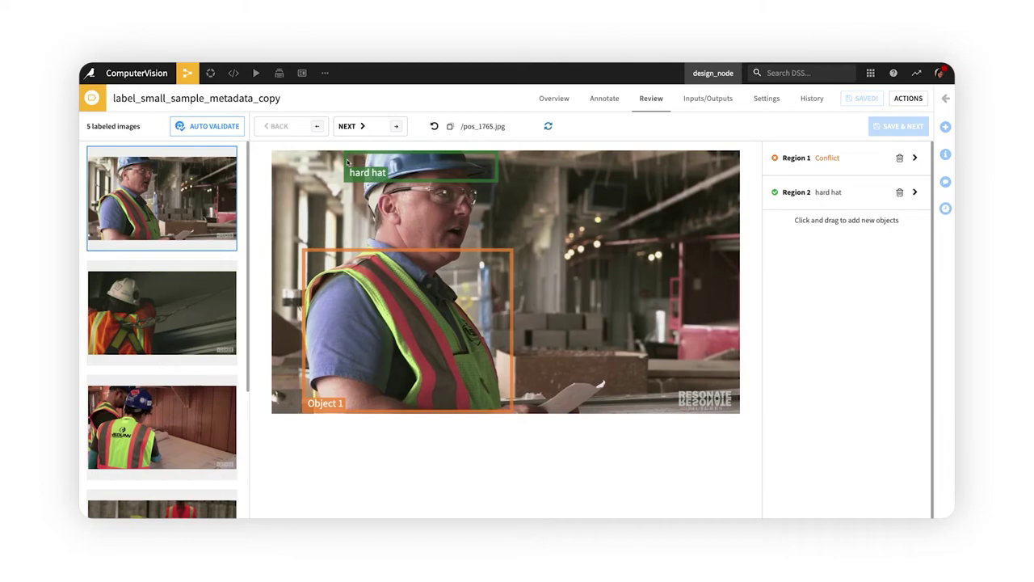
drag(383, 185, 490, 207)
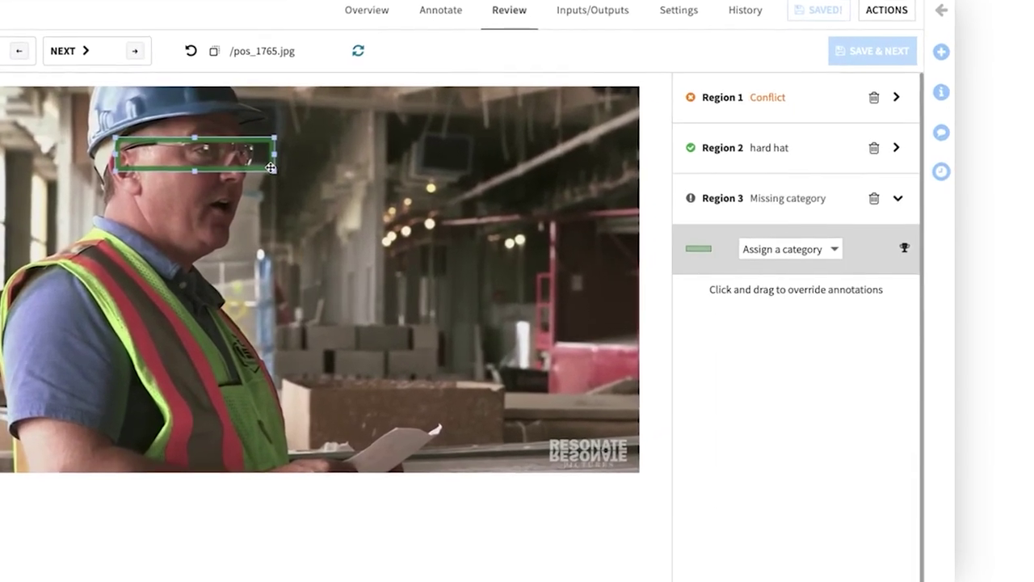
click(825, 248)
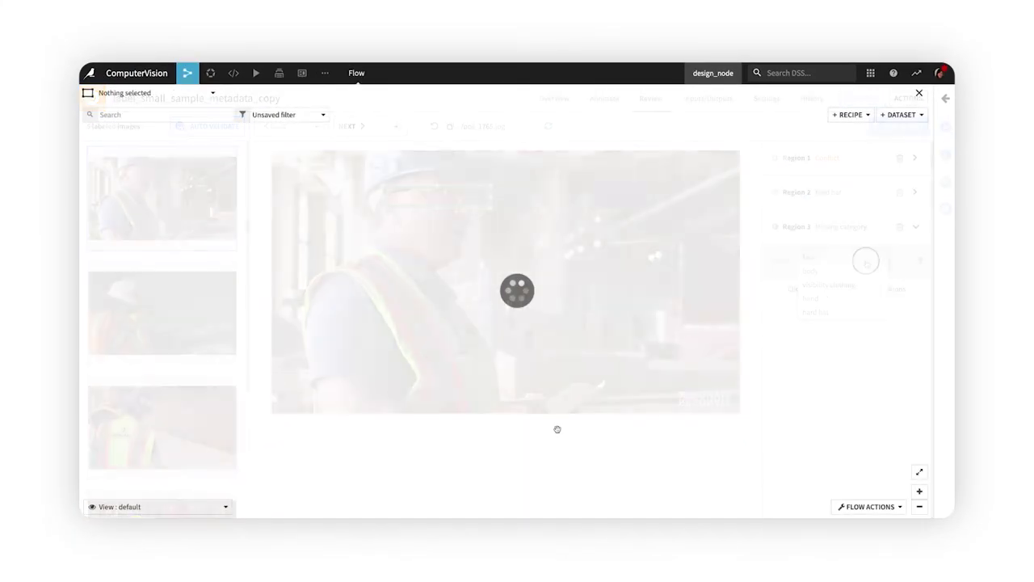
Step: Open the PPE_sample_labels dataset and show its Lab machine learning options, including Object Detection
double_click(576, 345)
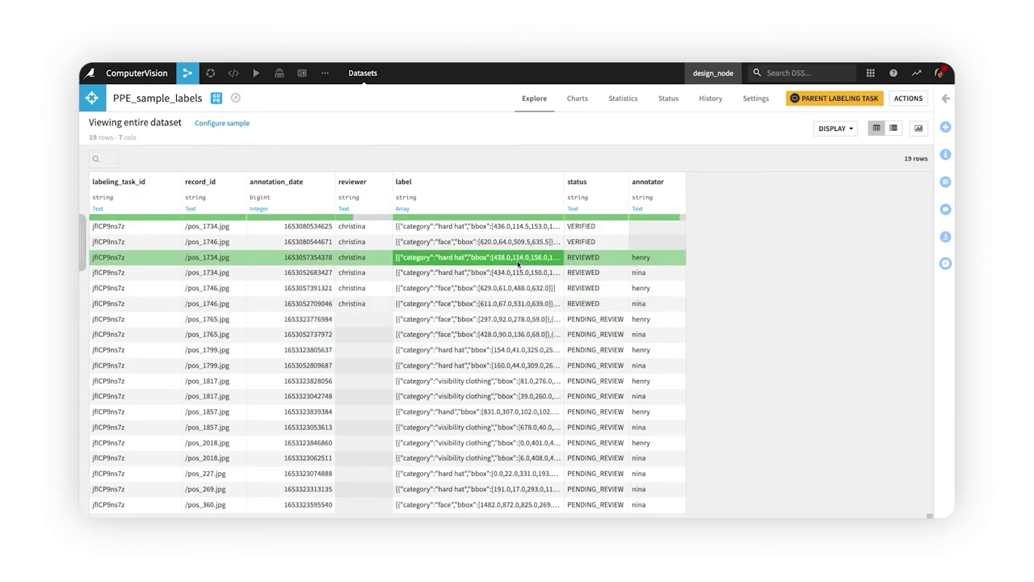
click(945, 126)
click(894, 177)
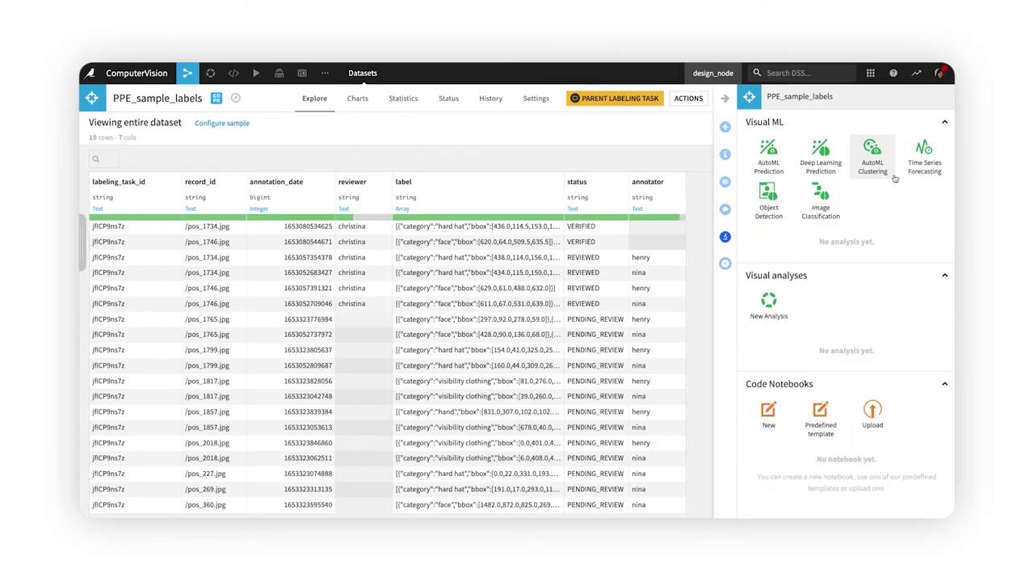